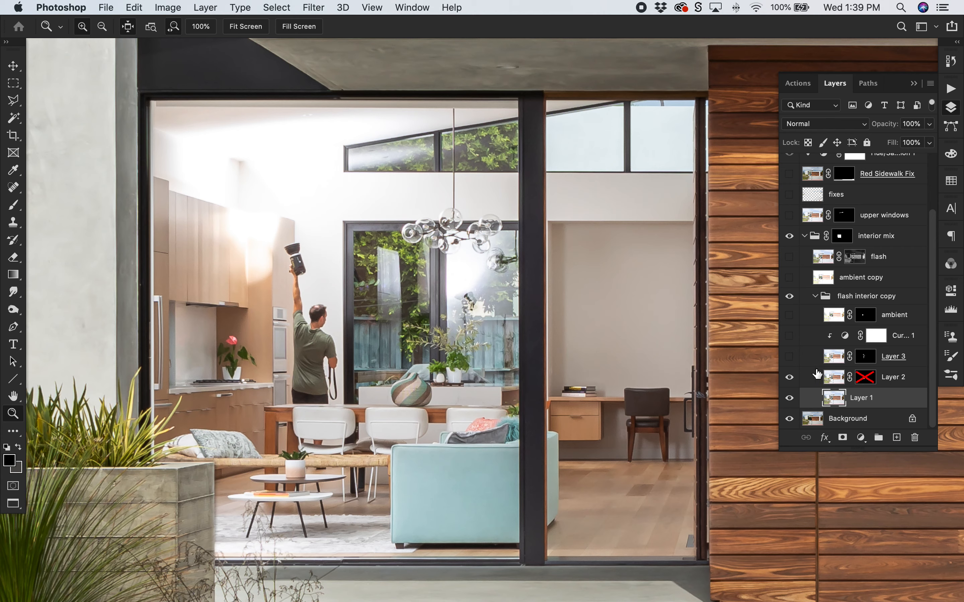
Re-enable the Layer 2 mask, and show Layer 3 while comparing it with its own mask disabled and enabled
{"action": "left_click", "coordinate": [861, 379], "text": "shift"}
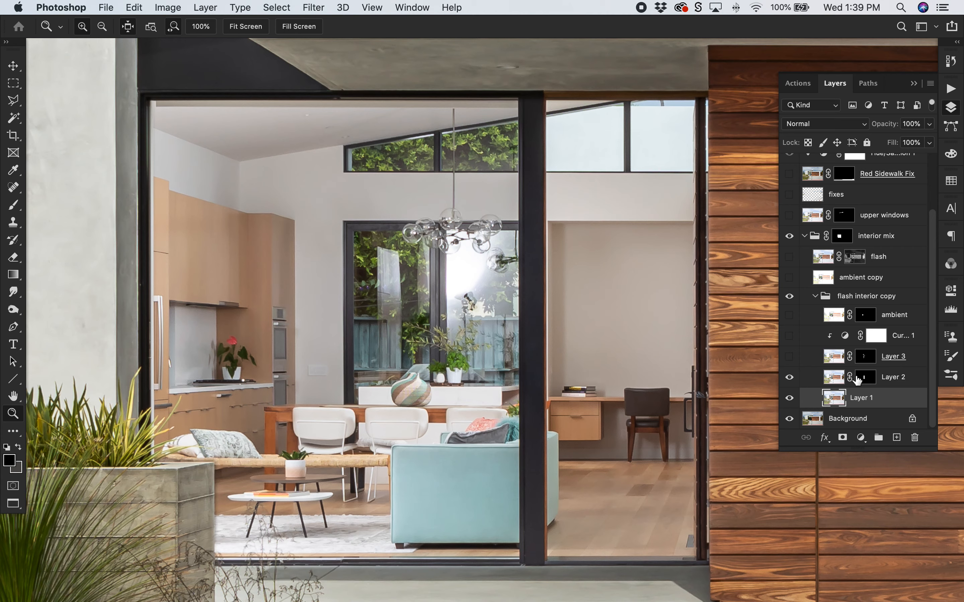
{"action": "left_click", "coordinate": [832, 363]}
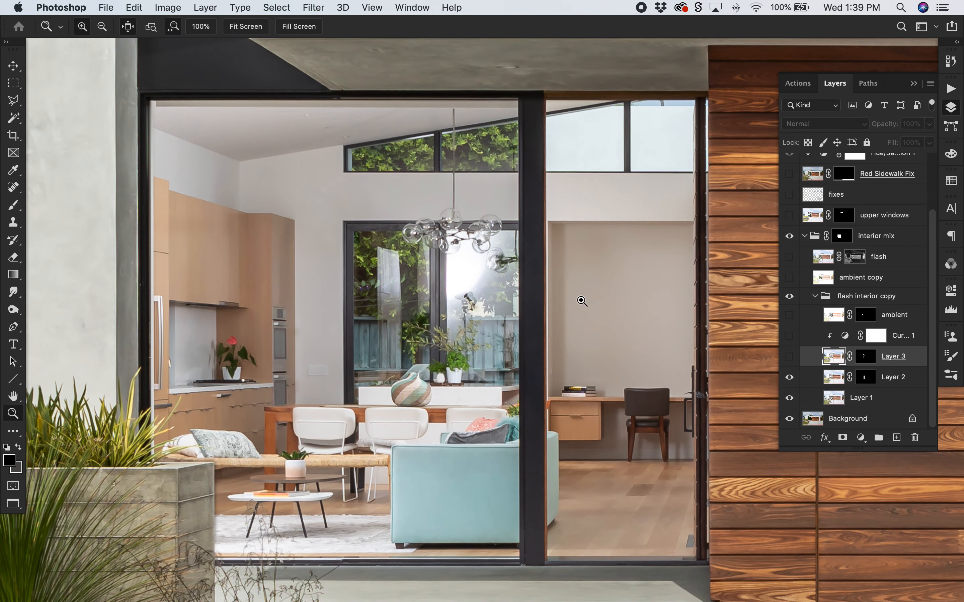
{"action": "left_click", "coordinate": [865, 360], "text": "shift"}
{"action": "left_click", "coordinate": [790, 358]}
{"action": "left_click", "coordinate": [863, 360], "text": "shift"}
{"action": "left_click", "coordinate": [863, 360], "text": "shift"}
{"action": "left_click", "coordinate": [863, 360], "text": "shift"}
{"action": "left_click", "coordinate": [863, 360], "text": "shift"}
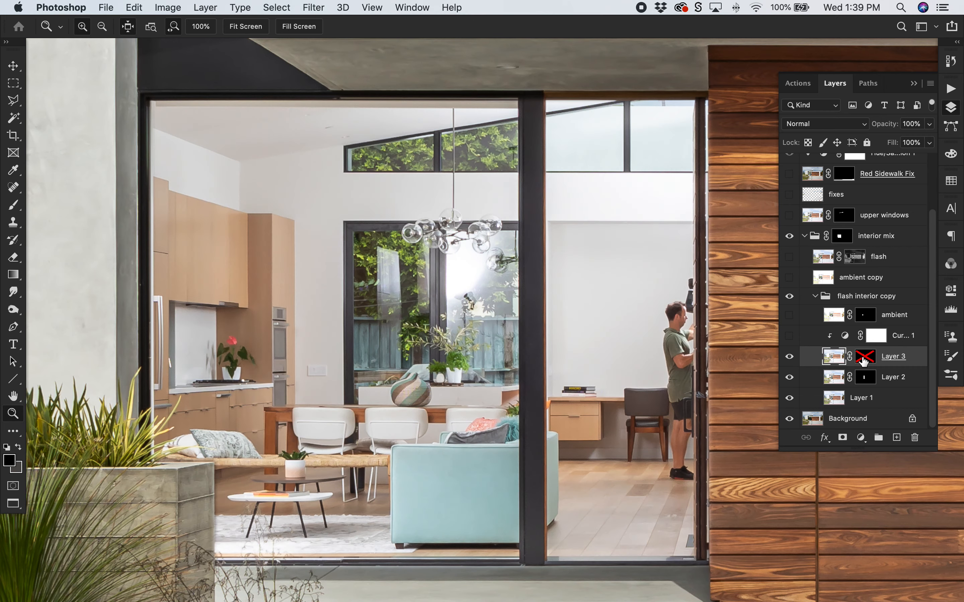
{"action": "left_click", "coordinate": [863, 360], "text": "shift"}
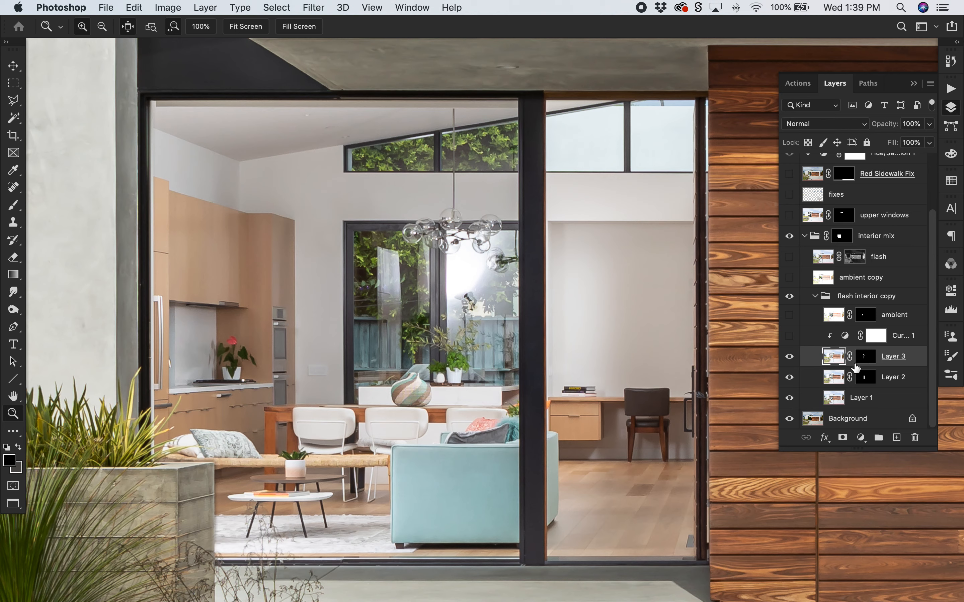
Examine what Layer 3 contributes to the interior by switching its visibility and its mask off and back on
{"action": "left_click", "coordinate": [863, 360]}
{"action": "left_click", "coordinate": [792, 359]}
{"action": "left_click", "coordinate": [791, 360]}
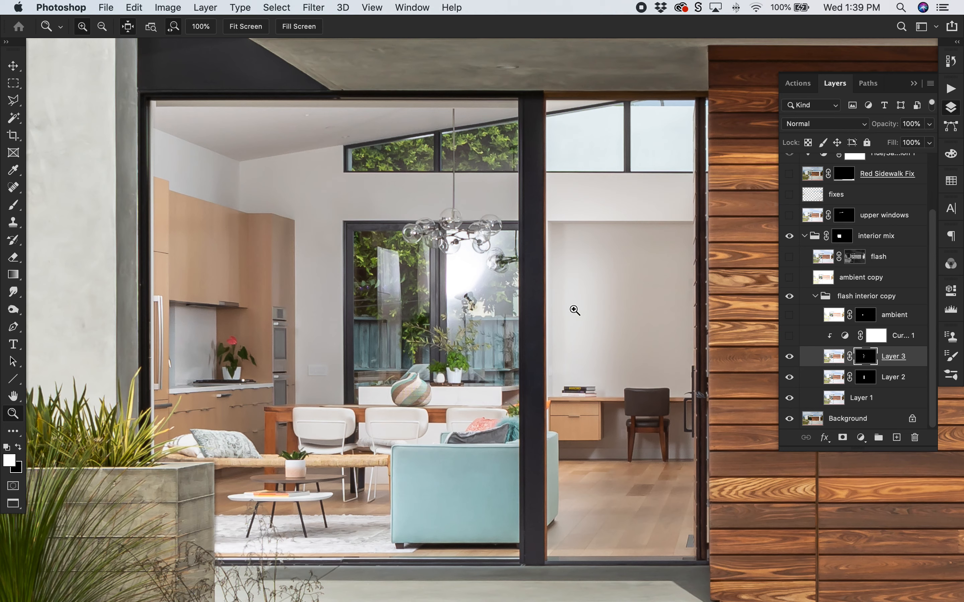
{"action": "left_click", "coordinate": [863, 358], "text": "shift"}
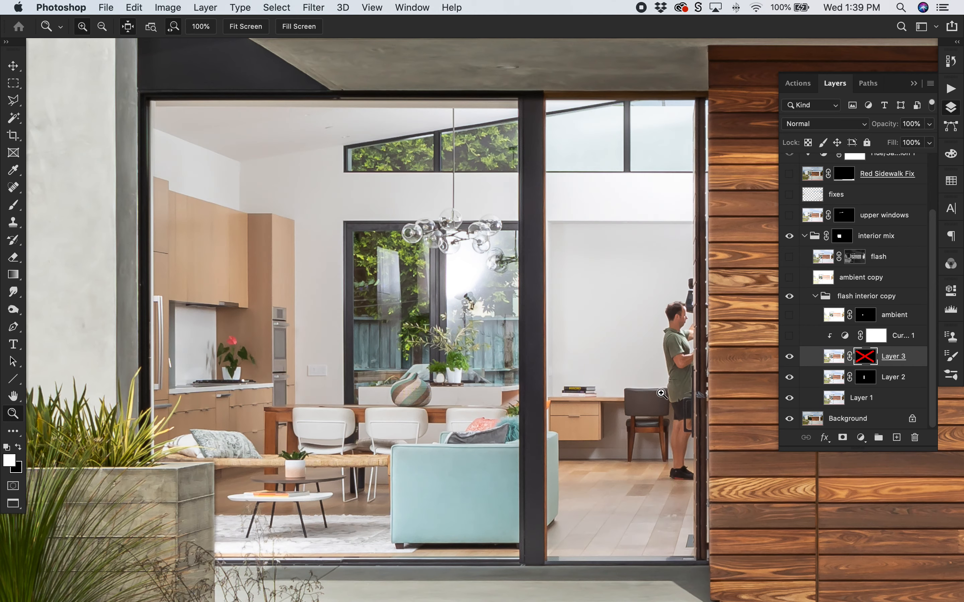
{"action": "left_click", "coordinate": [863, 359], "text": "shift"}
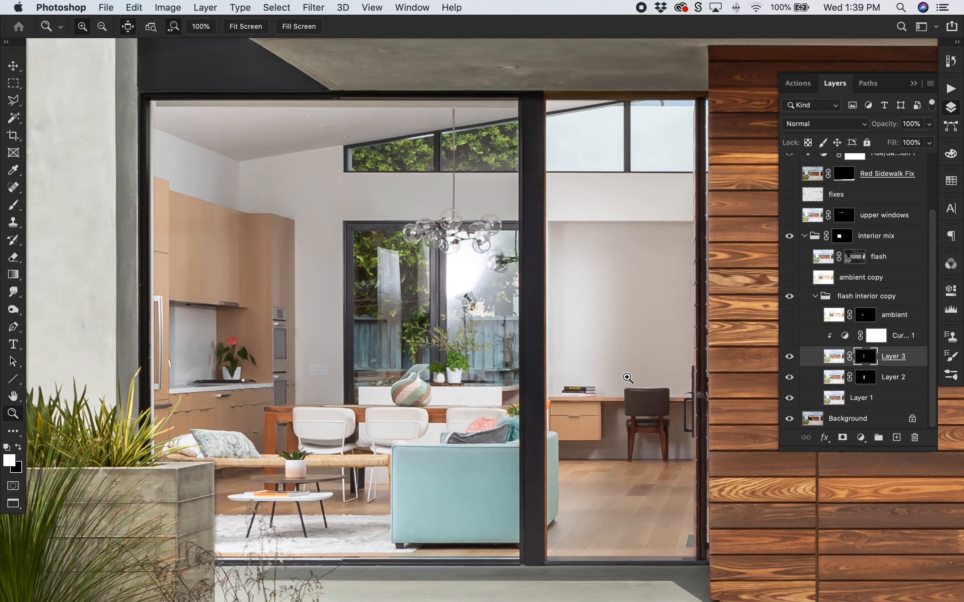
{"action": "left_click", "coordinate": [865, 359], "text": "shift"}
{"action": "left_click", "coordinate": [865, 358], "text": "shift"}
{"action": "left_click", "coordinate": [789, 356]}
{"action": "left_click", "coordinate": [790, 356]}
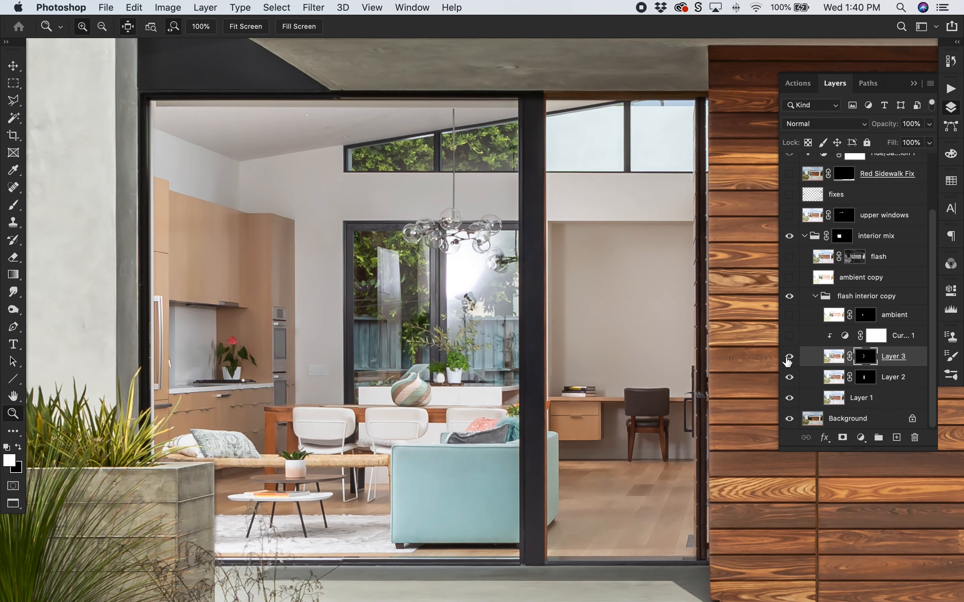
Show the Curves 1 adjustment clipped to Layer 3 and the ambient layer above it
{"action": "left_click", "coordinate": [789, 337]}
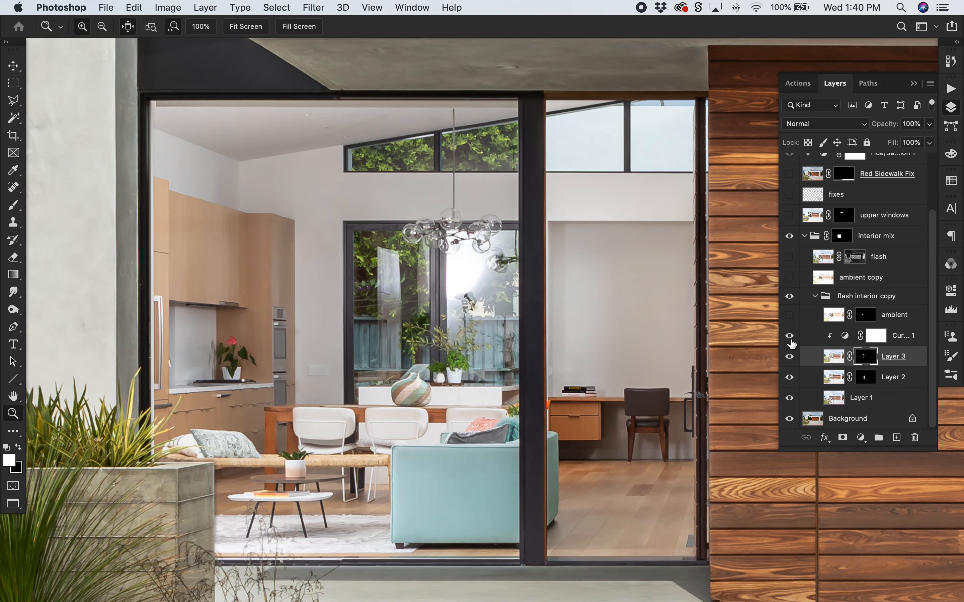
{"action": "left_click", "coordinate": [790, 336]}
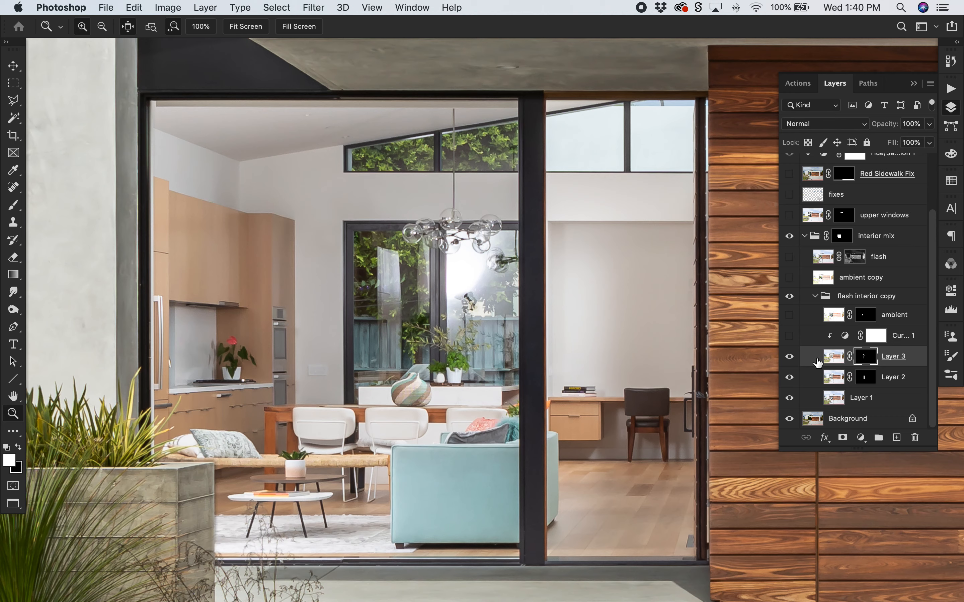
{"action": "left_click", "coordinate": [789, 336]}
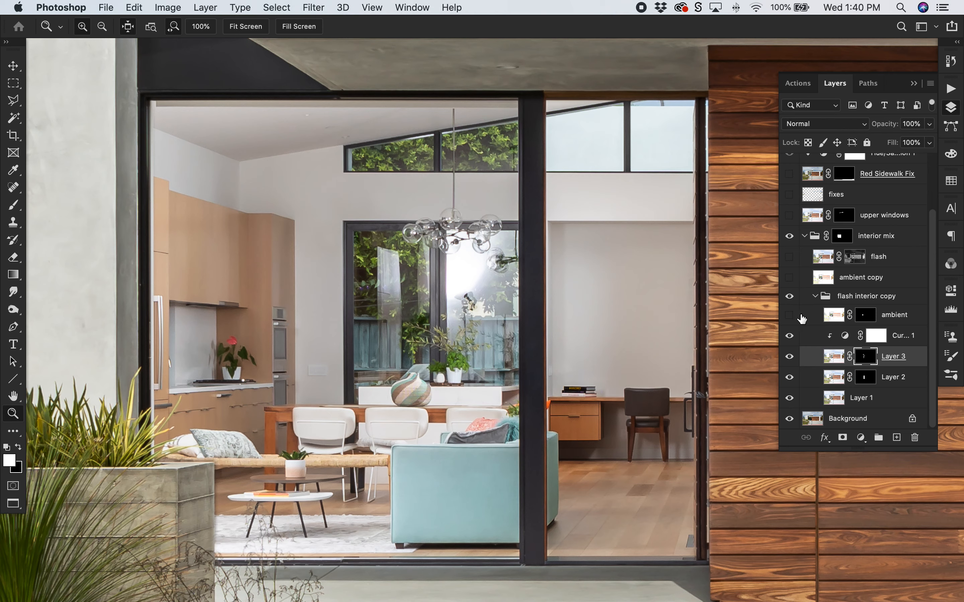
{"action": "left_click", "coordinate": [790, 317]}
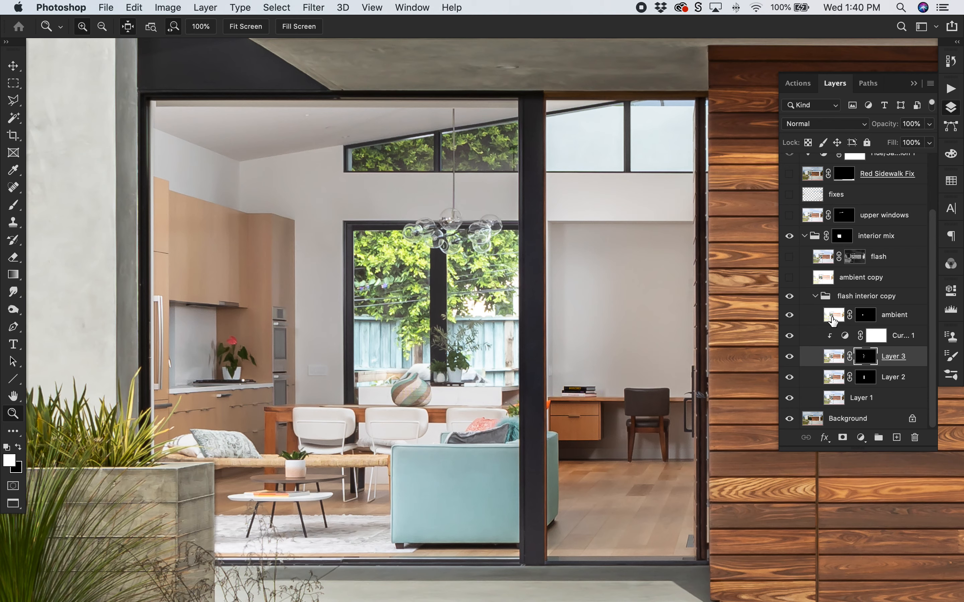
Inspect the ambient exposure without its mask, the Background and the interior mix mask, and restore all three
{"action": "left_click", "coordinate": [864, 319], "text": "shift"}
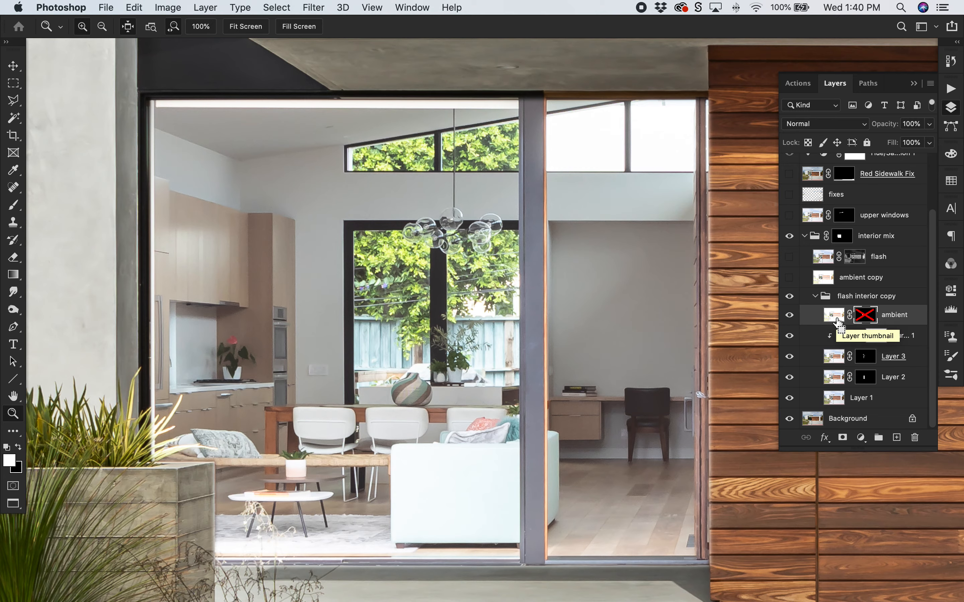
{"action": "key", "text": "super+0"}
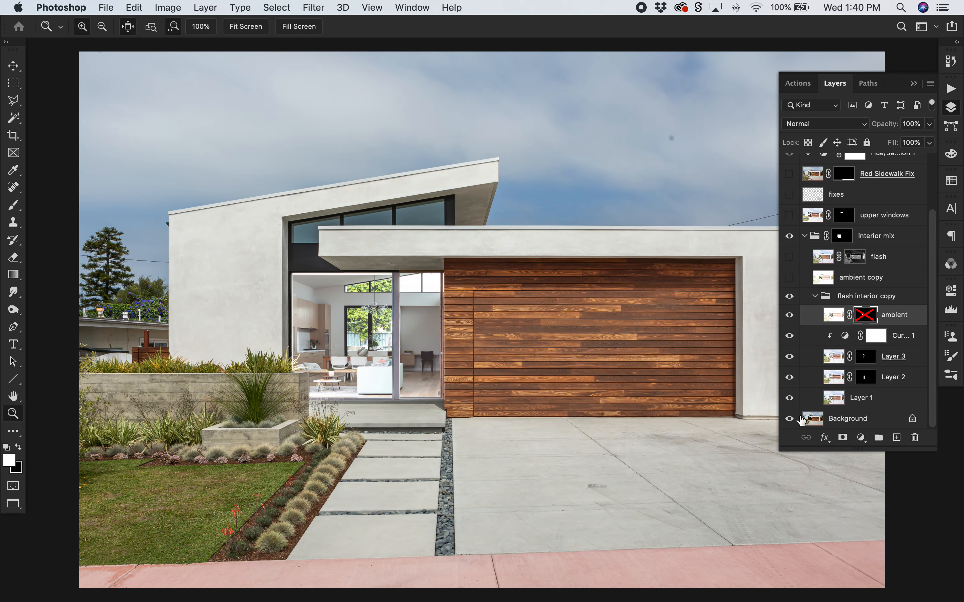
{"action": "left_click", "coordinate": [790, 423]}
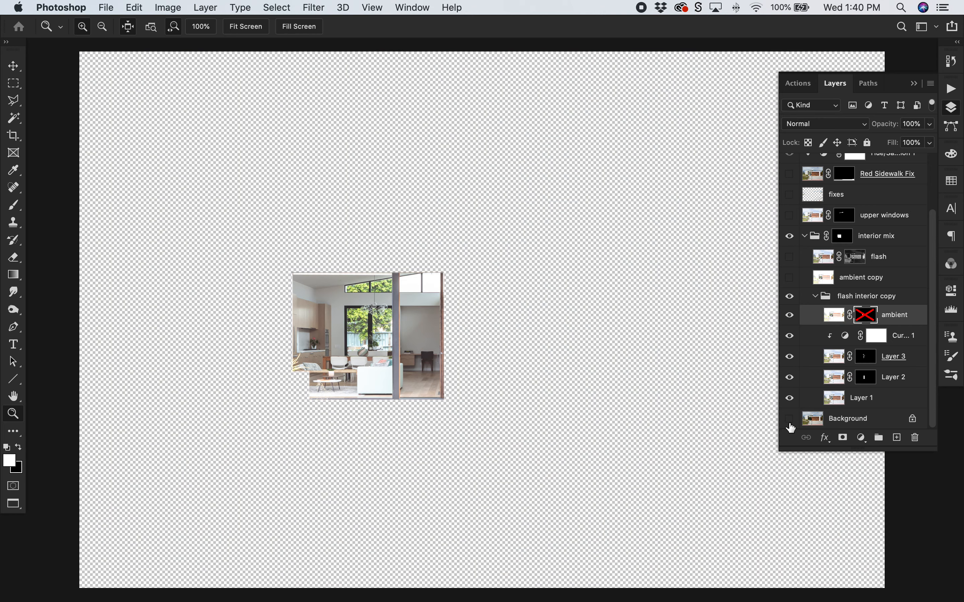
{"action": "left_click", "coordinate": [841, 236], "text": "shift"}
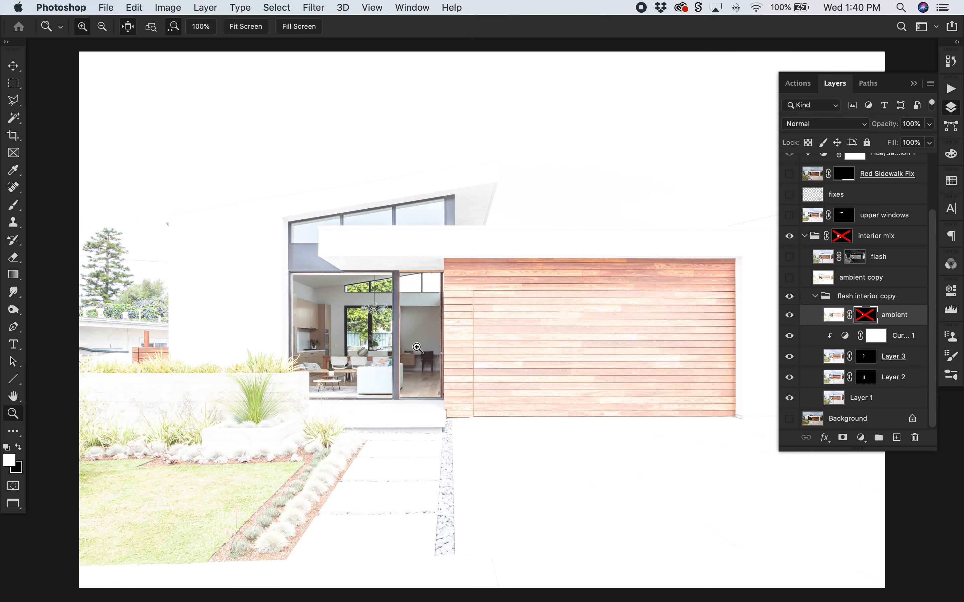
{"action": "left_click", "coordinate": [839, 236], "text": "shift"}
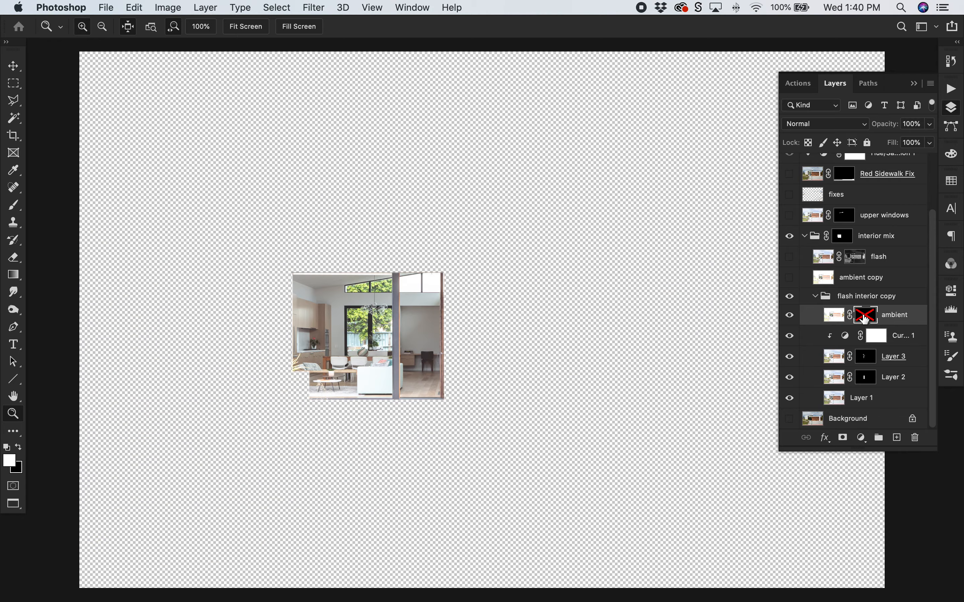
{"action": "left_click", "coordinate": [864, 317], "text": "shift"}
{"action": "left_click", "coordinate": [789, 418]}
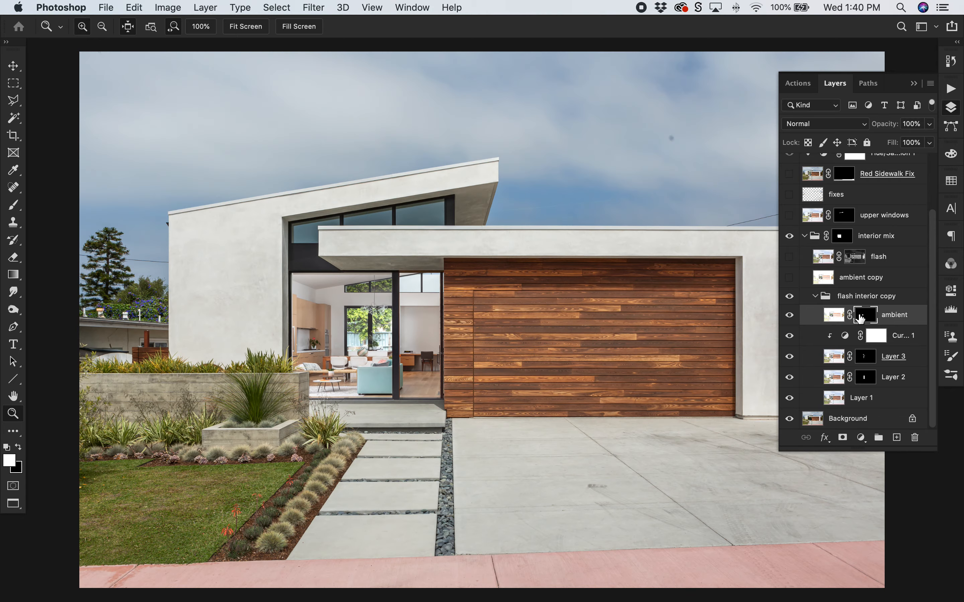
Collapse the flash interior copy group and hide it to reveal the Background exposure of the interior
{"action": "left_click_drag", "start_coordinate": [360, 312], "coordinate": [444, 323]}
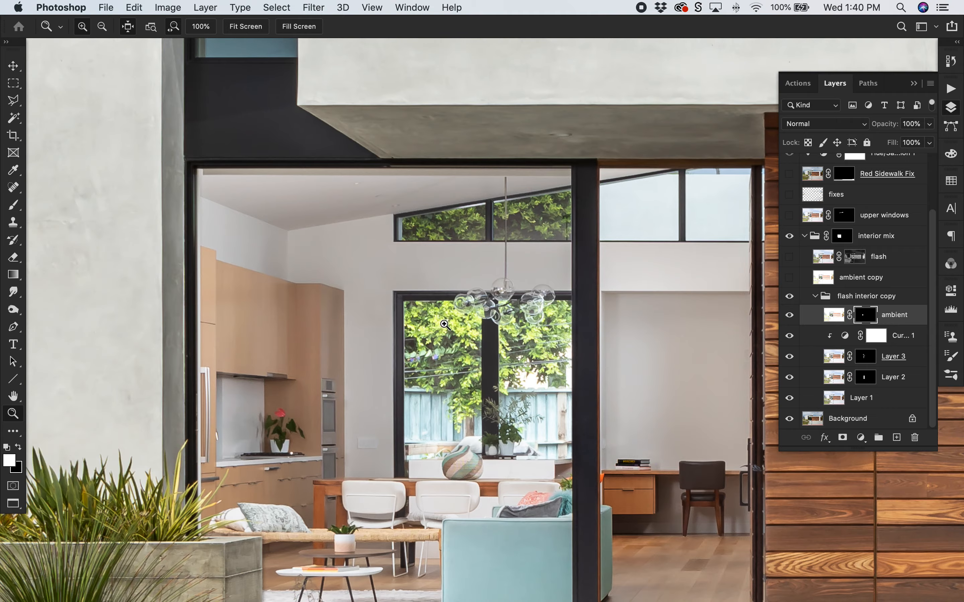
{"action": "scroll", "coordinate": [444, 324], "scroll_direction": "down", "scroll_amount": 3}
{"action": "scroll", "coordinate": [444, 324], "scroll_direction": "right", "scroll_amount": 3}
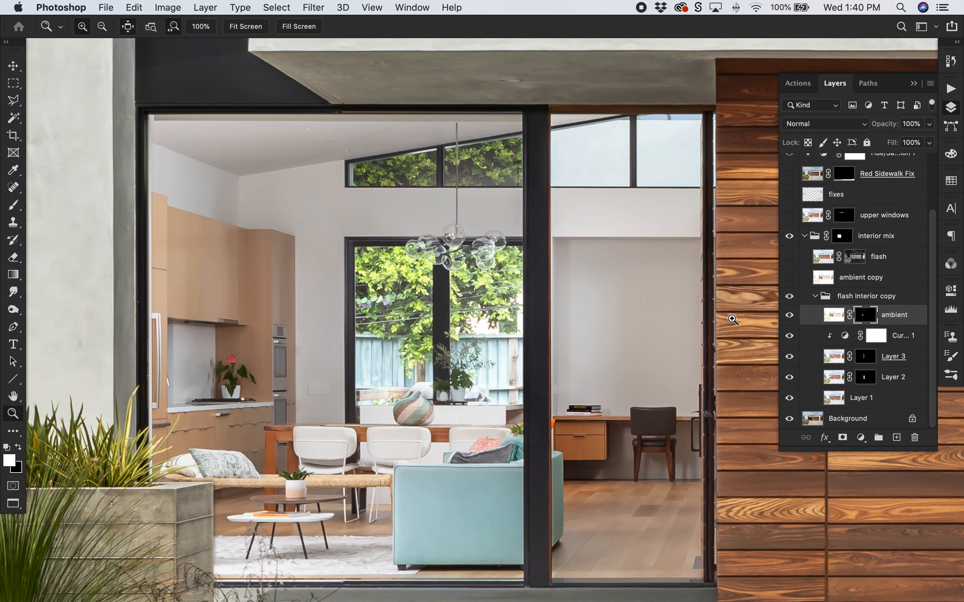
{"action": "left_click", "coordinate": [814, 297]}
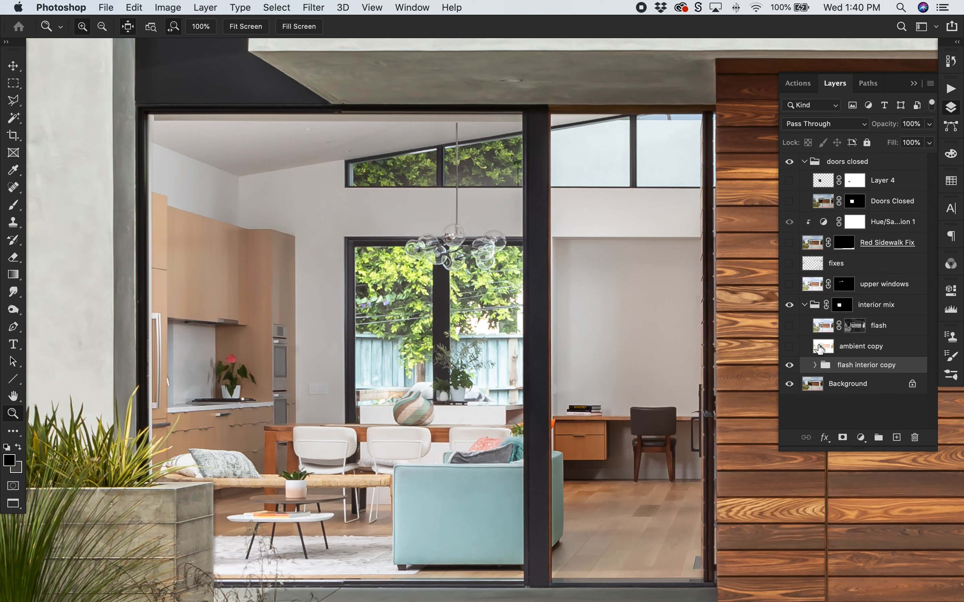
{"action": "left_click", "coordinate": [821, 350]}
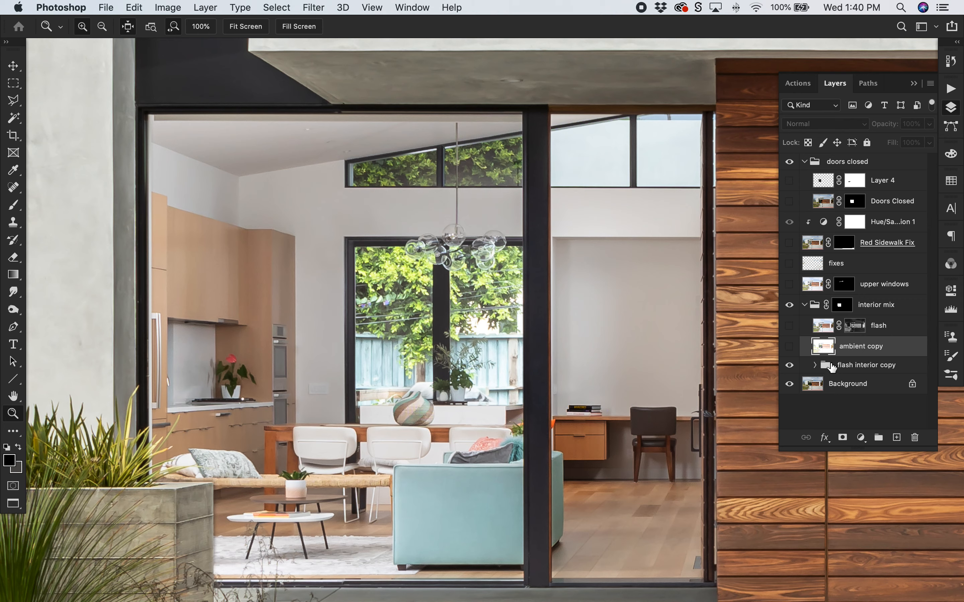
{"action": "left_click", "coordinate": [824, 326]}
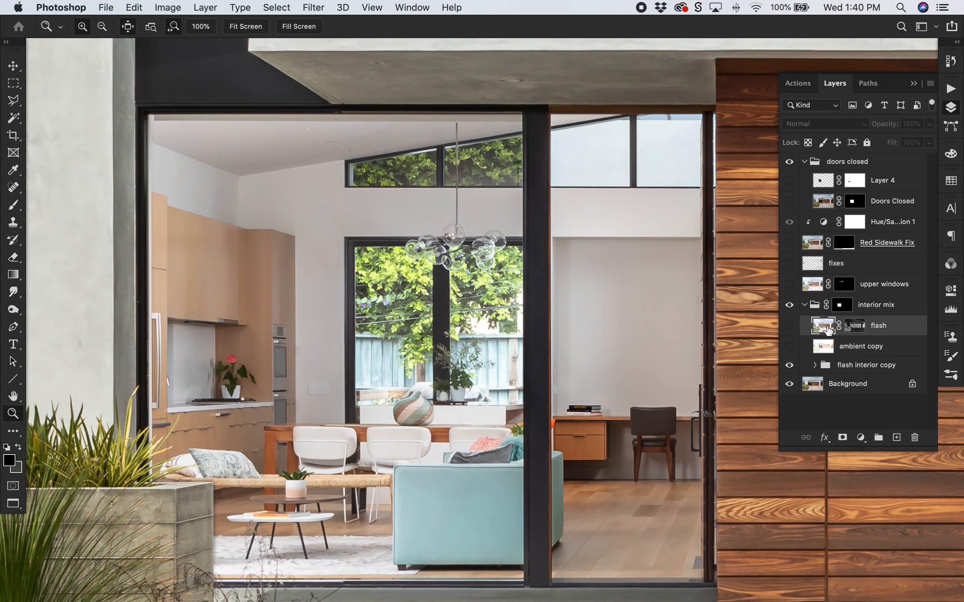
{"action": "left_click", "coordinate": [789, 366]}
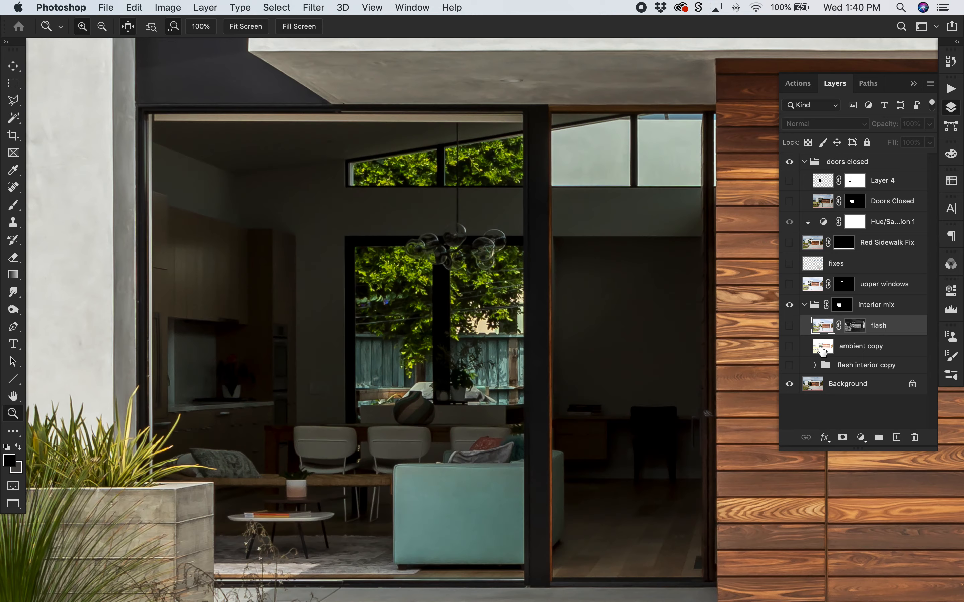
Show the ambient copy layer and the masked flash layer inside the interior mix group
{"action": "left_click", "coordinate": [823, 349]}
{"action": "left_click", "coordinate": [789, 347]}
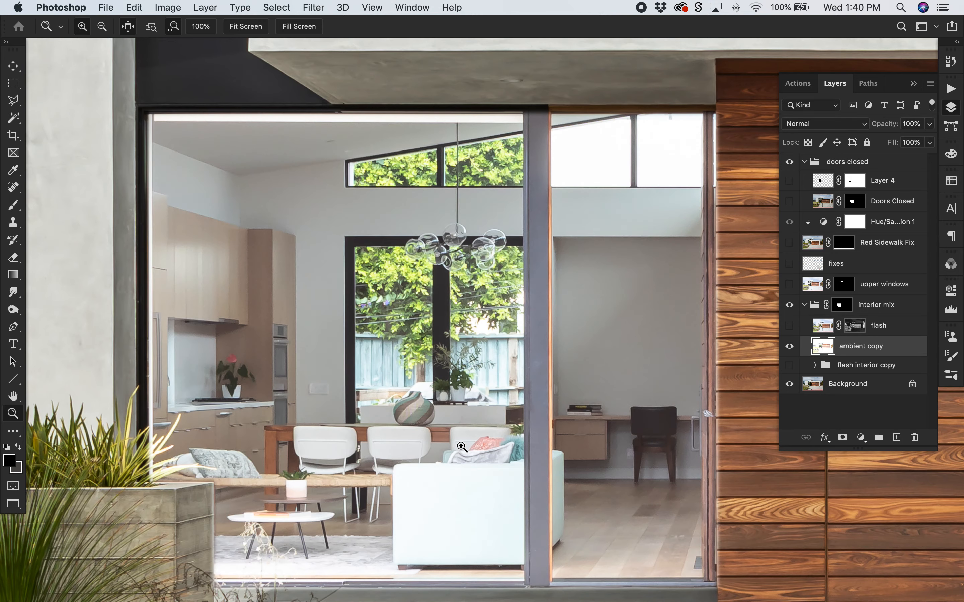
{"action": "left_click", "coordinate": [790, 326]}
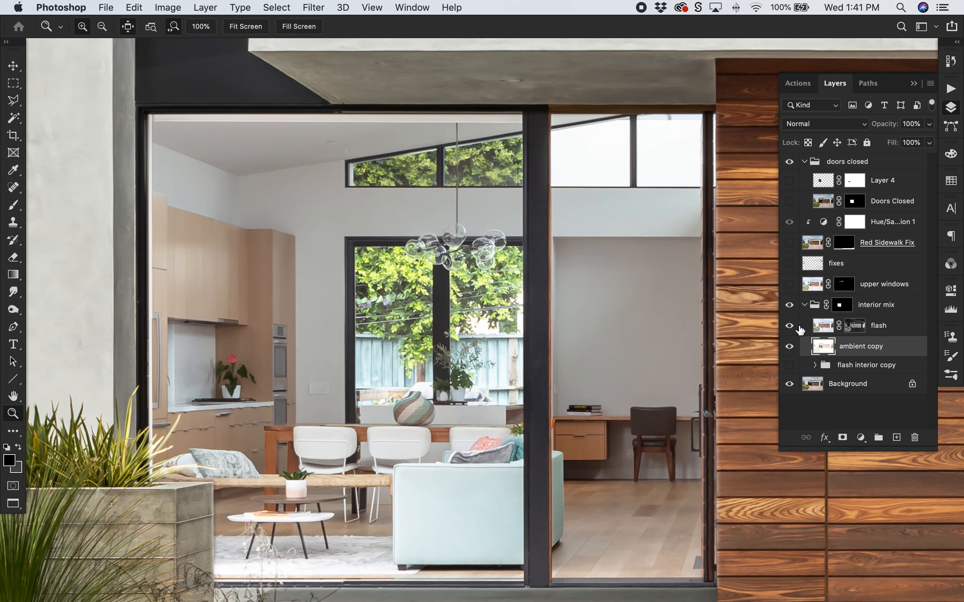
Compare the interior with the flash layer hidden and shown, and with its mask disabled and enabled
{"action": "left_click", "coordinate": [822, 327]}
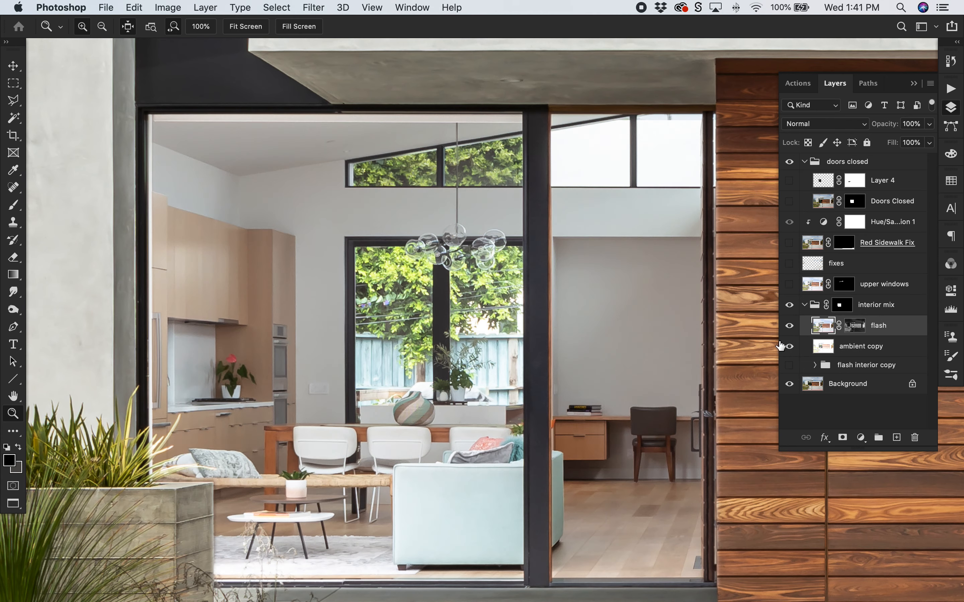
{"action": "left_click", "coordinate": [790, 326]}
{"action": "left_click", "coordinate": [789, 326]}
{"action": "left_click", "coordinate": [790, 326]}
{"action": "left_click", "coordinate": [789, 326]}
{"action": "left_click", "coordinate": [790, 326]}
{"action": "left_click", "coordinate": [857, 328], "text": "shift"}
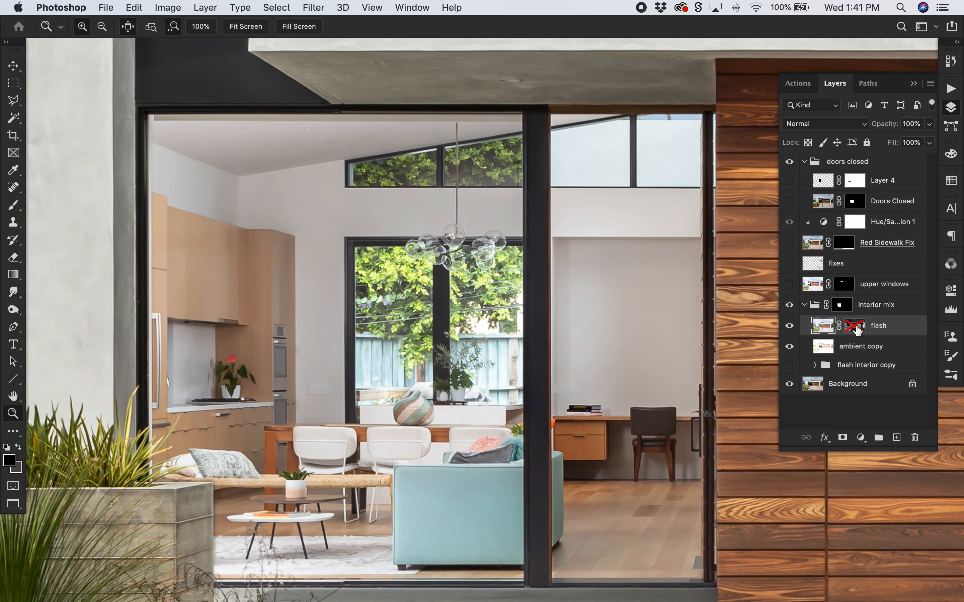
{"action": "left_click", "coordinate": [856, 328], "text": "shift"}
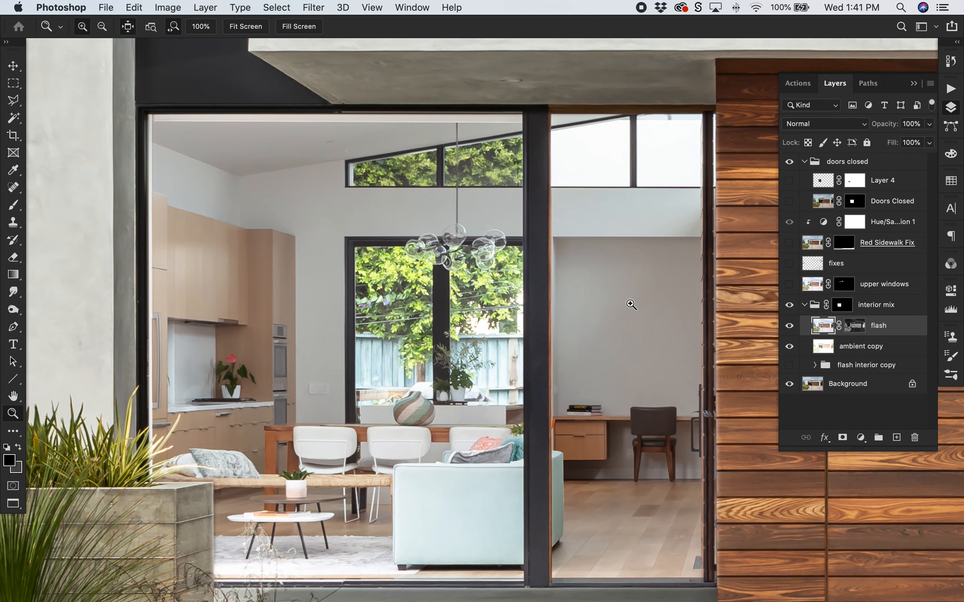
Collapse the interior mix group and set its opacity to 75%
{"action": "left_click", "coordinate": [814, 310]}
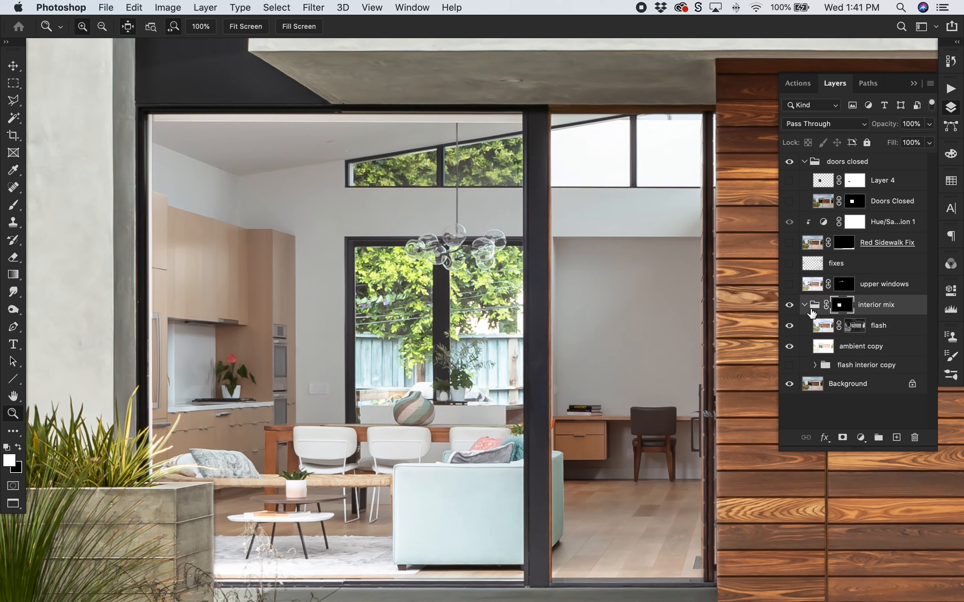
{"action": "left_click", "coordinate": [804, 305]}
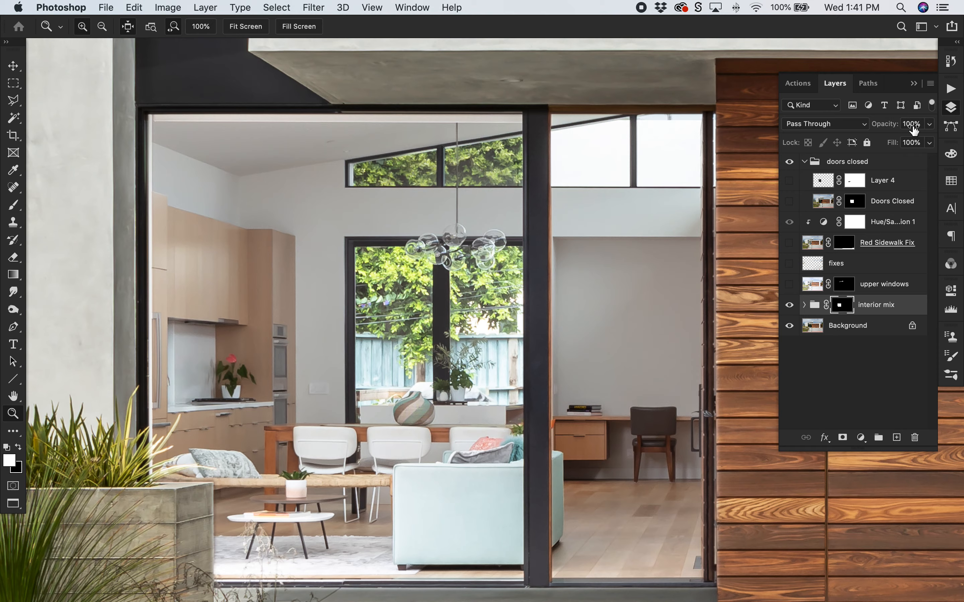
{"action": "key", "text": "super+0"}
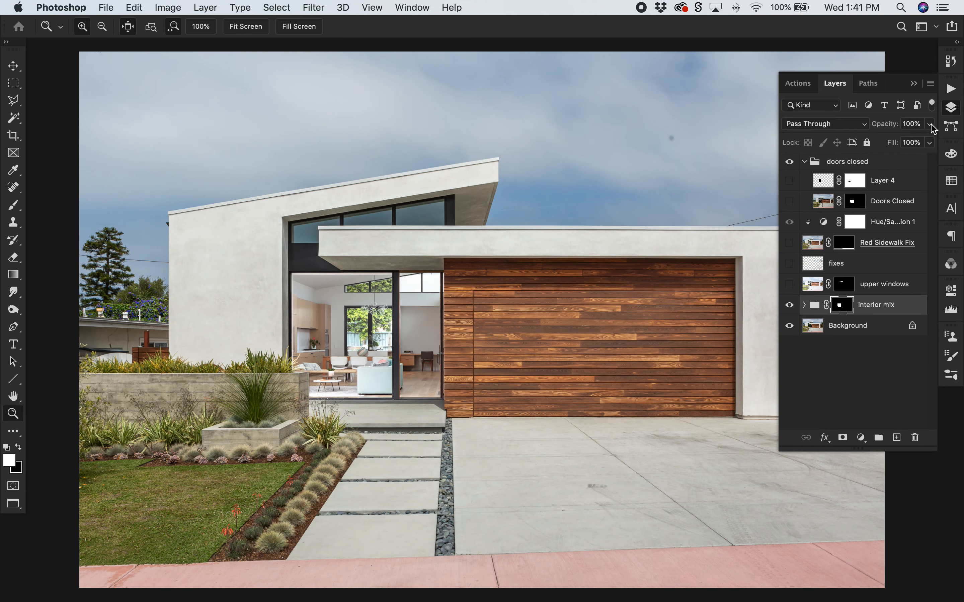
{"action": "left_click", "coordinate": [912, 124]}
{"action": "type", "text": "75"}
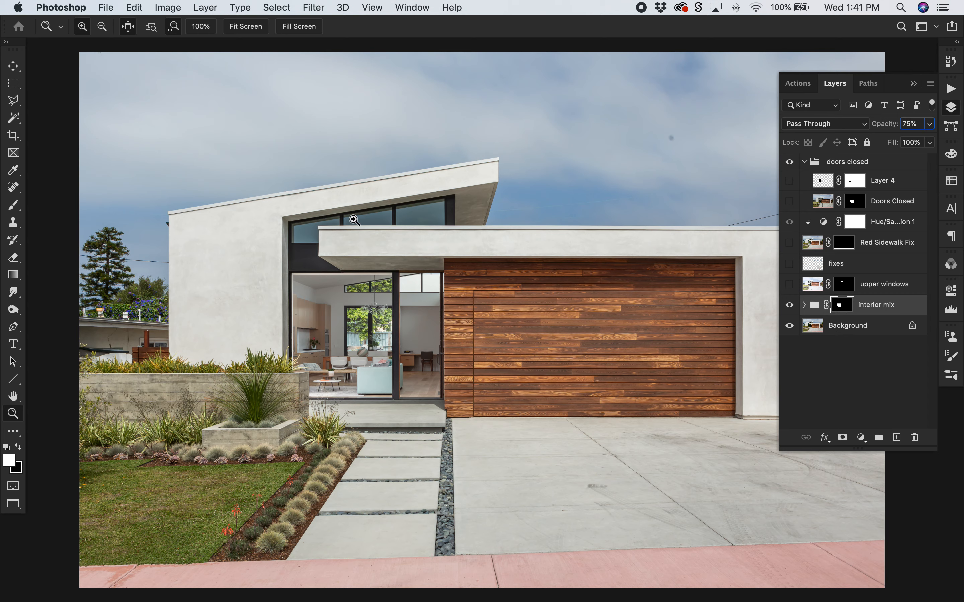
Show the upper windows layer with its mask disabled
{"action": "left_click", "coordinate": [810, 289]}
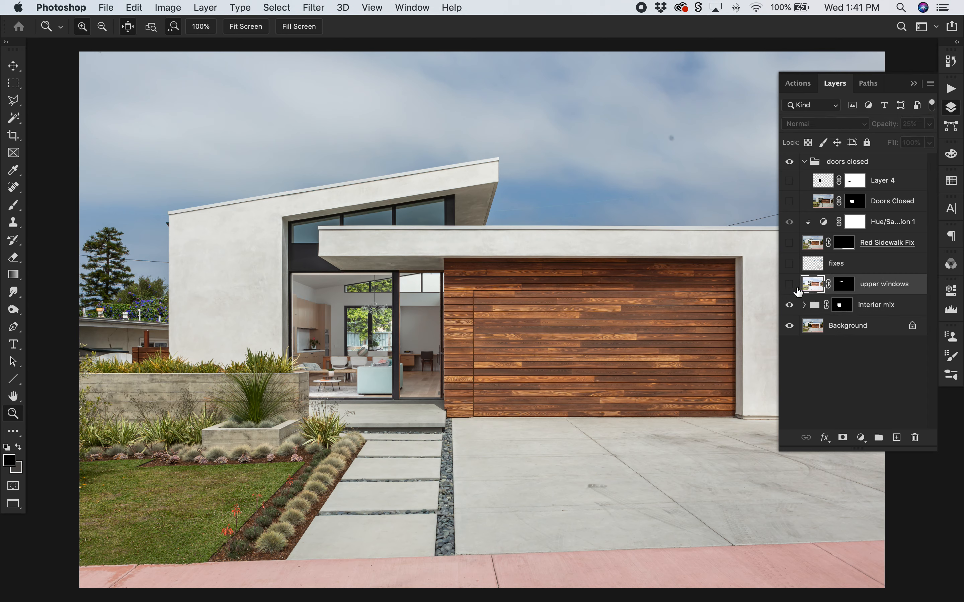
{"action": "left_click", "coordinate": [840, 285], "text": "shift"}
{"action": "left_click", "coordinate": [789, 284]}
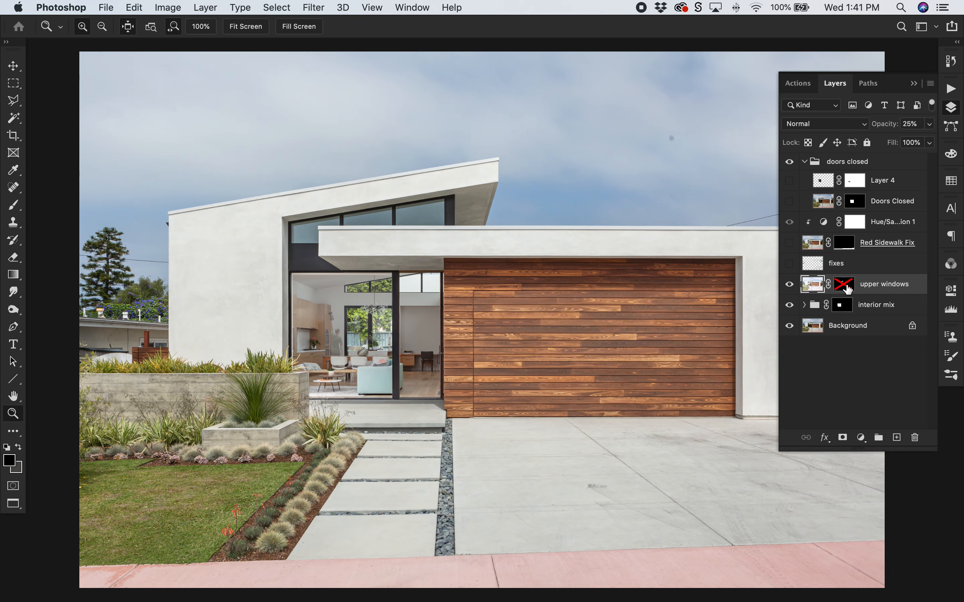
Preview the upper windows layer at 100% opacity, return it to 25%, and re-enable its mask
{"action": "left_click_drag", "start_coordinate": [931, 129], "coordinate": [940, 146]}
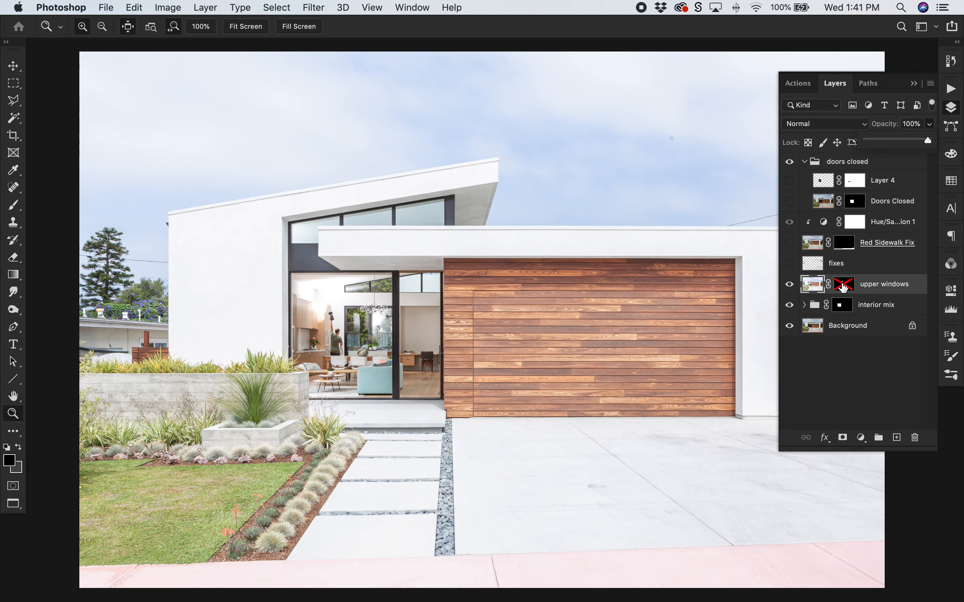
{"action": "left_click", "coordinate": [918, 124]}
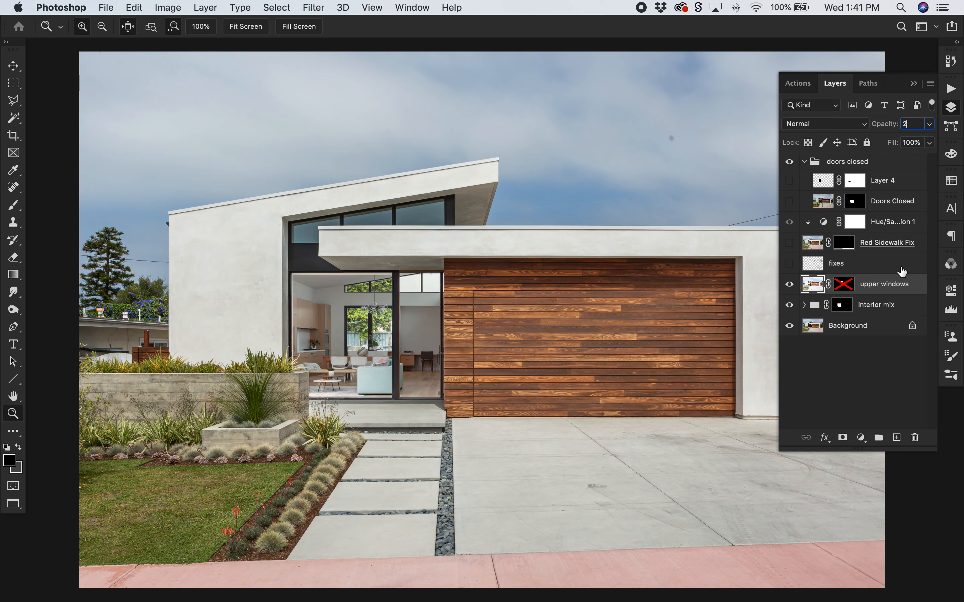
{"action": "type", "text": "25"}
{"action": "key", "text": "Return"}
{"action": "left_click", "coordinate": [844, 293], "text": "shift"}
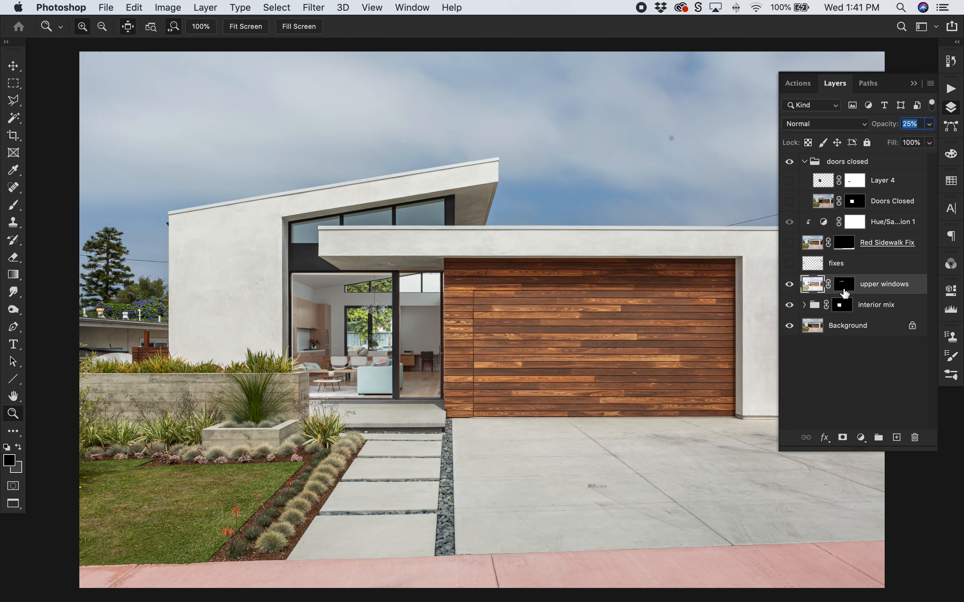
Compare the upper windows layer hidden and shown, try it at 38% opacity, and restore 25%
{"action": "left_click", "coordinate": [788, 287]}
{"action": "left_click", "coordinate": [788, 287]}
{"action": "left_click", "coordinate": [929, 124]}
{"action": "left_click_drag", "start_coordinate": [918, 143], "coordinate": [894, 138]}
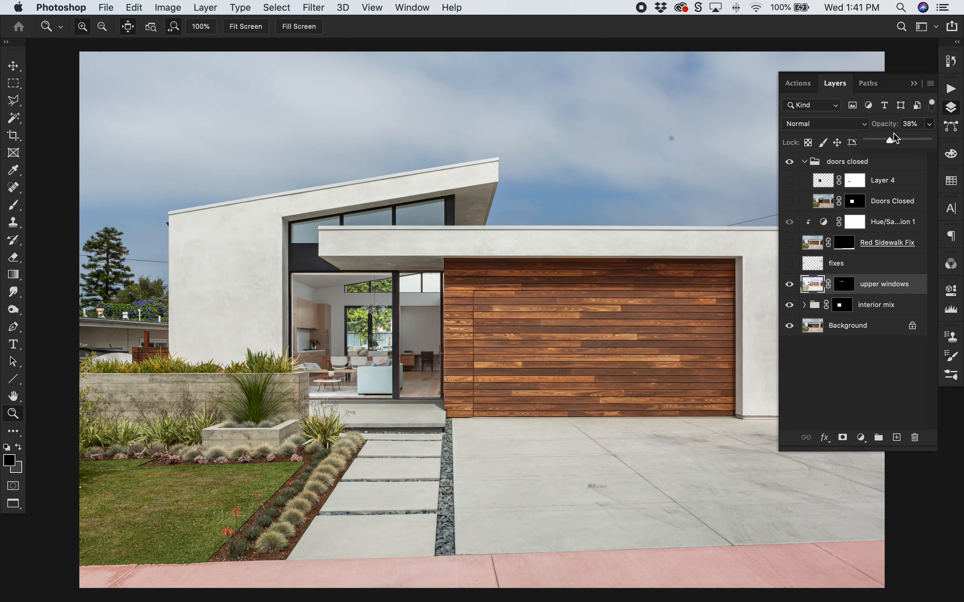
{"action": "left_click", "coordinate": [912, 124]}
{"action": "type", "text": "25"}
{"action": "key", "text": "Tab"}
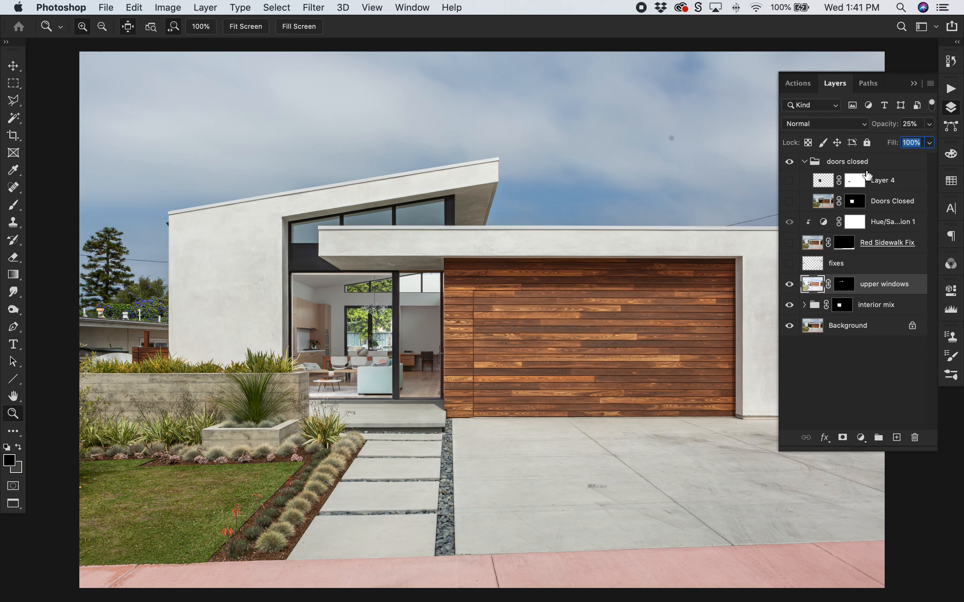
Turn on the fixes layer, comparing the sky and both sides of the house with it hidden and shown
{"action": "left_click", "coordinate": [811, 266]}
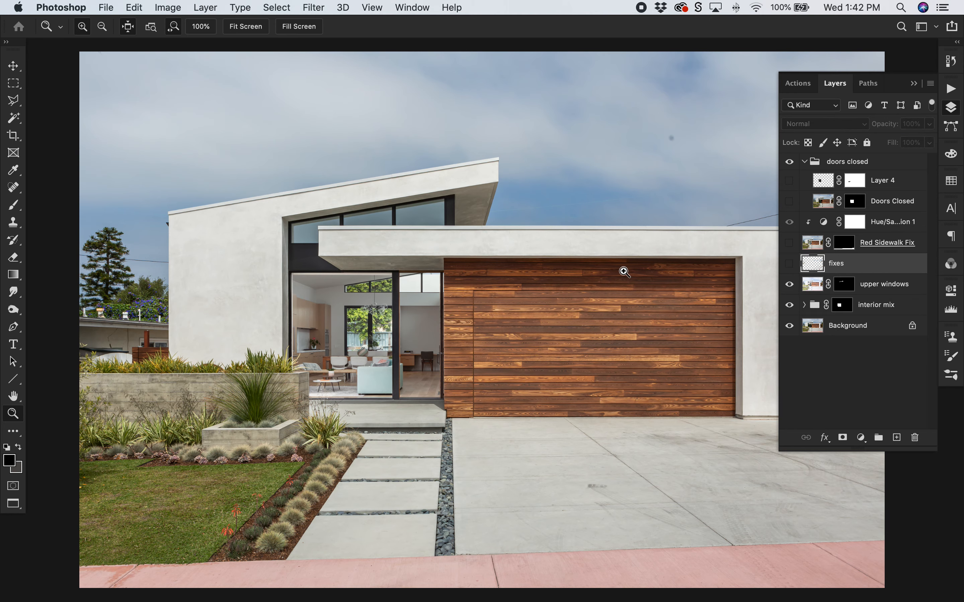
{"action": "scroll", "coordinate": [624, 272], "scroll_direction": "right", "scroll_amount": 5}
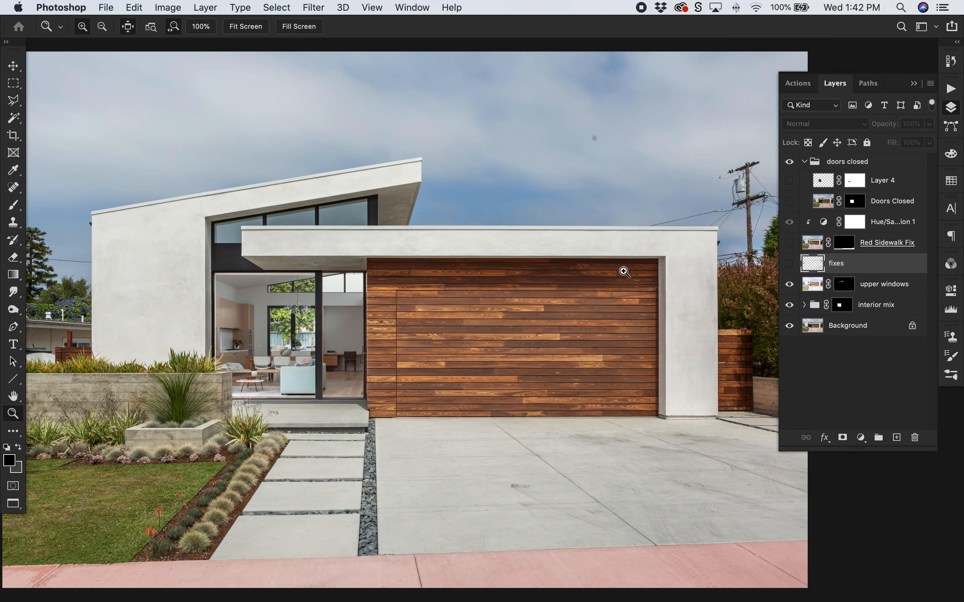
{"action": "left_click", "coordinate": [789, 264]}
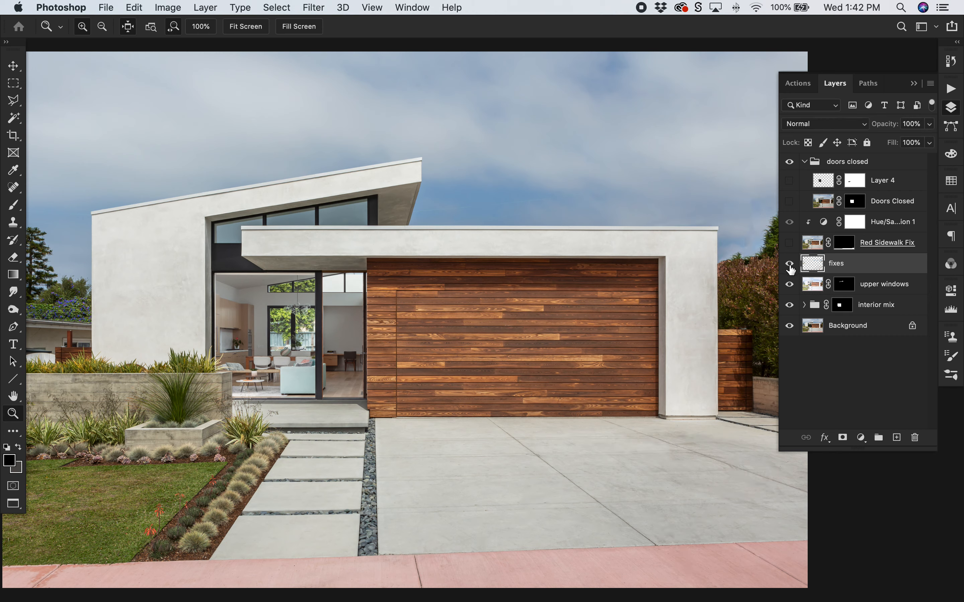
{"action": "left_click", "coordinate": [790, 264]}
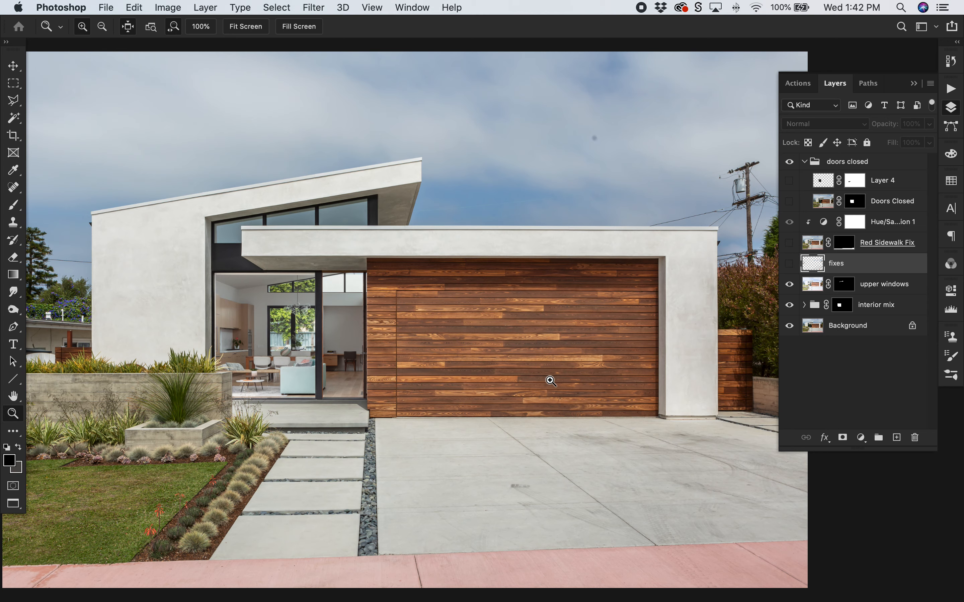
{"action": "scroll", "coordinate": [551, 381], "scroll_direction": "left", "scroll_amount": 3}
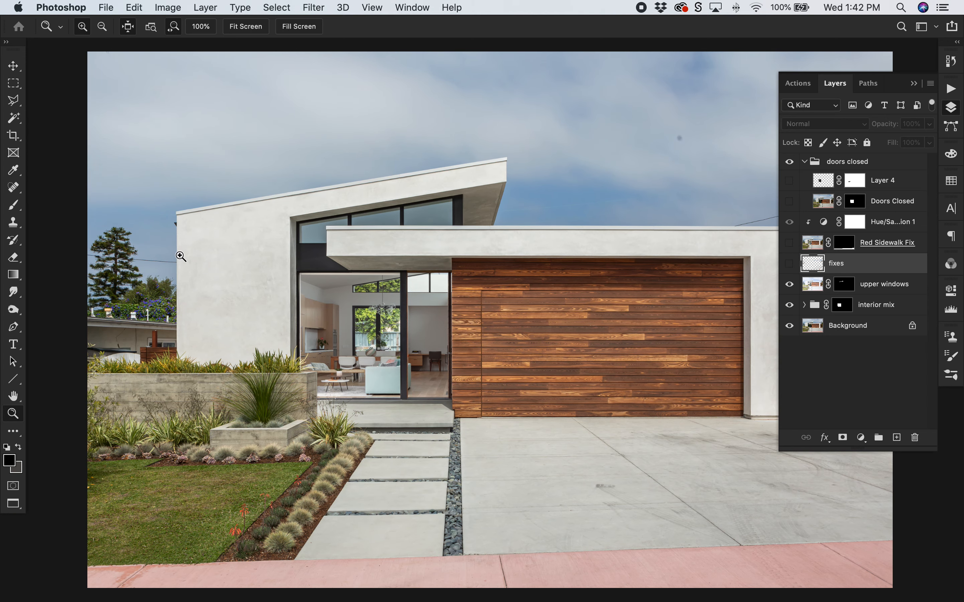
{"action": "left_click", "coordinate": [790, 266]}
{"action": "left_click", "coordinate": [790, 266]}
{"action": "left_click", "coordinate": [790, 266]}
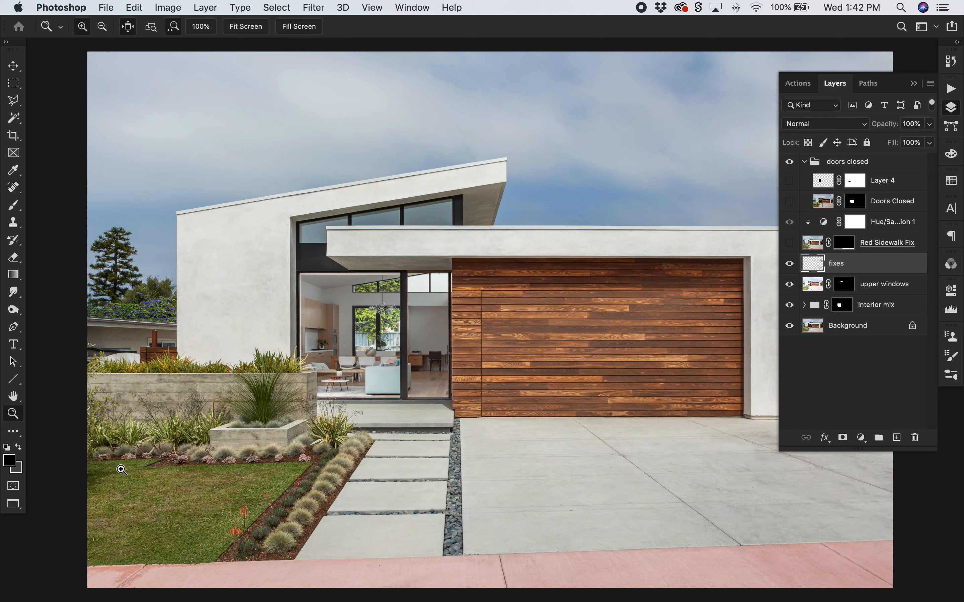
{"action": "left_click", "coordinate": [786, 266]}
{"action": "left_click", "coordinate": [788, 265]}
Turn on the Red Sidewalk Fix layer and compare the sidewalk with it hidden and shown
{"action": "left_click", "coordinate": [789, 243]}
{"action": "key", "text": "super+minus"}
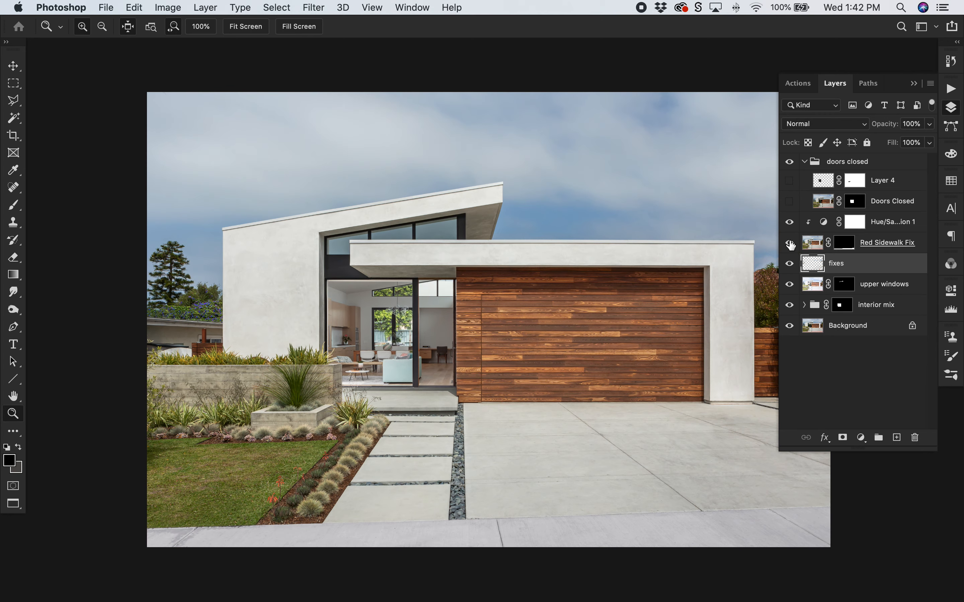
{"action": "left_click", "coordinate": [790, 244]}
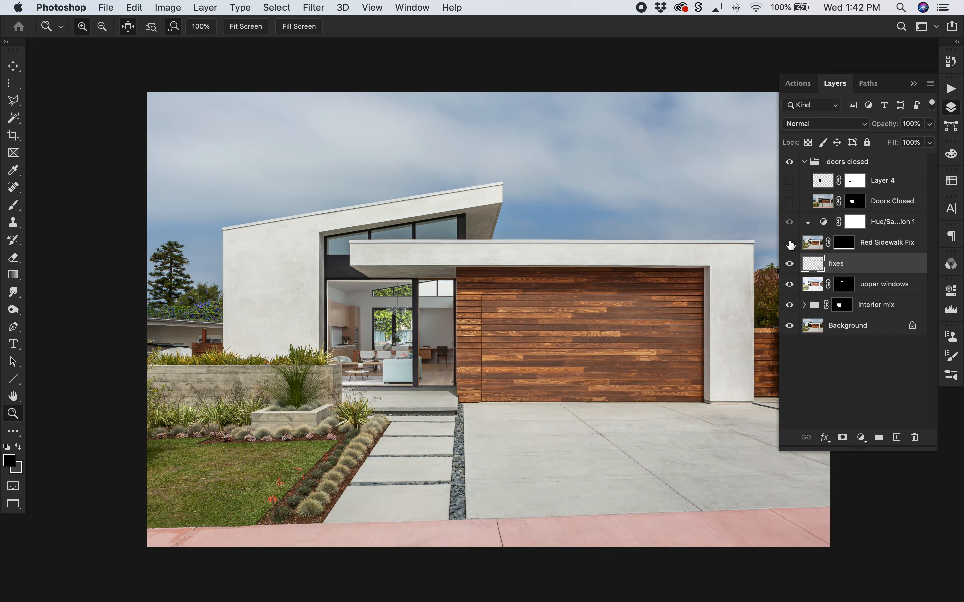
{"action": "left_click", "coordinate": [790, 244]}
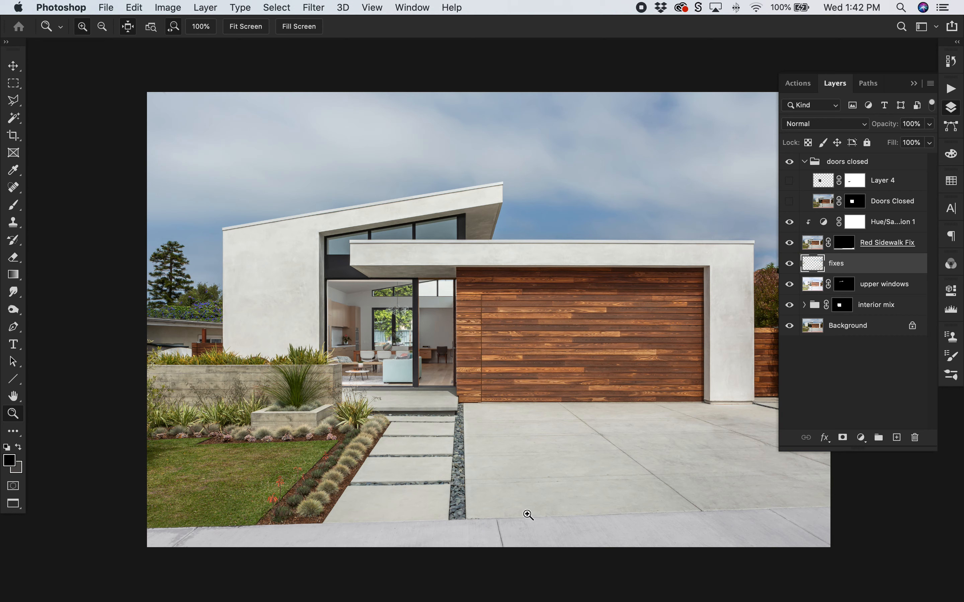
Select the Red Sidewalk Fix layer's mask, and open the Hue/Saturation adjustment clipped to that layer
{"action": "left_click", "coordinate": [817, 246]}
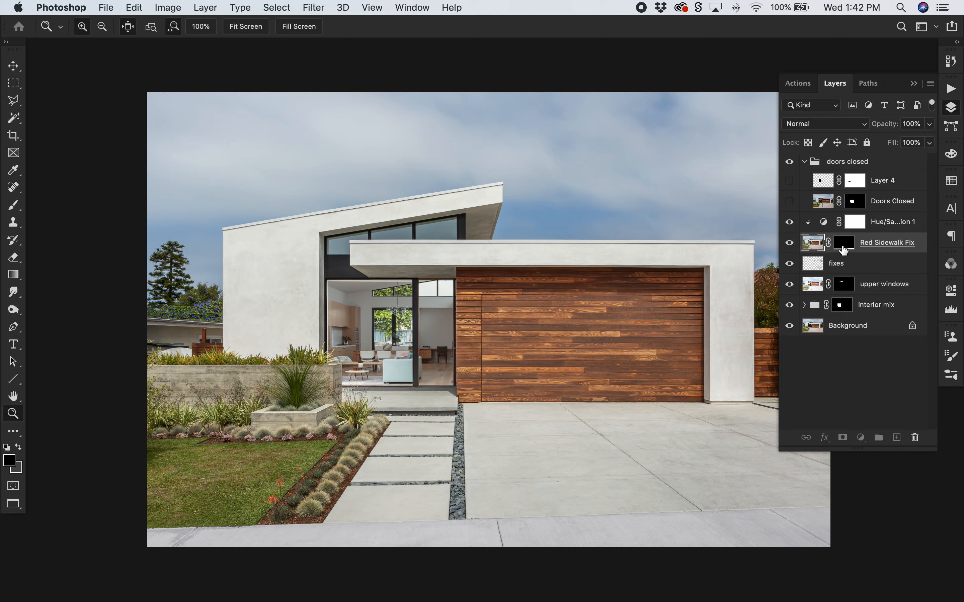
{"action": "left_click", "coordinate": [843, 245]}
{"action": "key", "text": "x"}
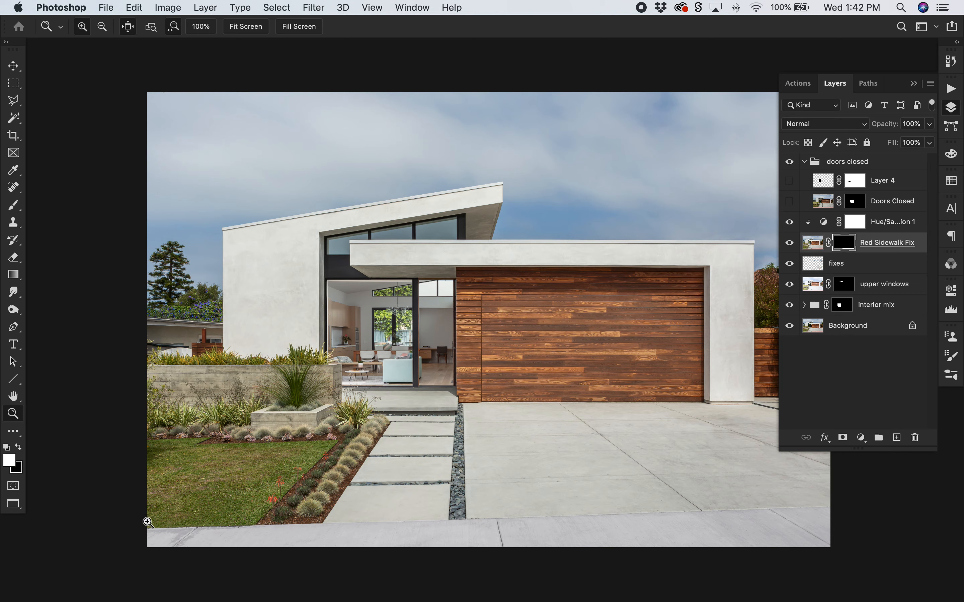
{"action": "left_click", "coordinate": [824, 226]}
{"action": "double_click", "coordinate": [824, 226]}
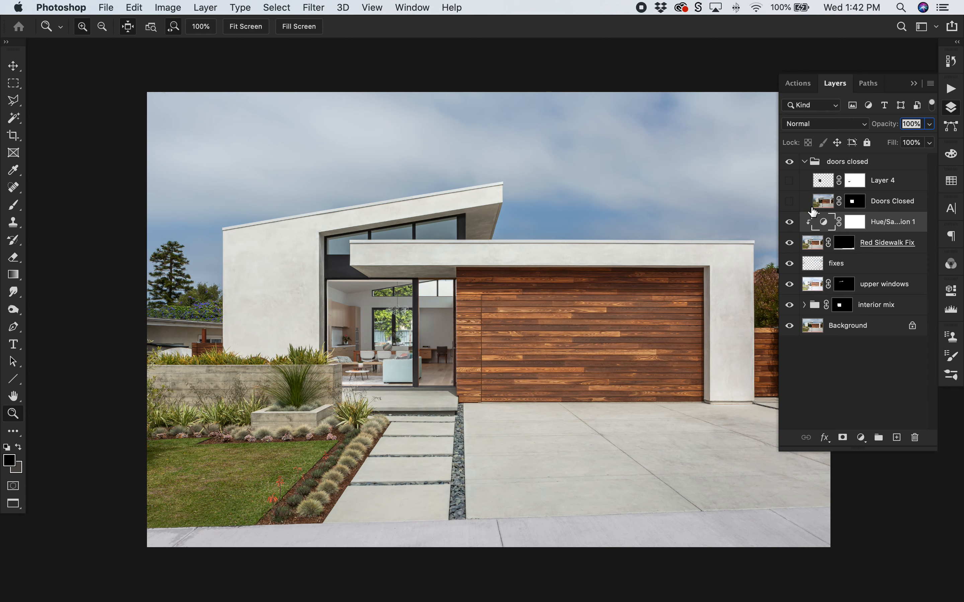
Turn on the Doors Closed layer, comparing the entrance with it hidden and shown
{"action": "left_click", "coordinate": [789, 201]}
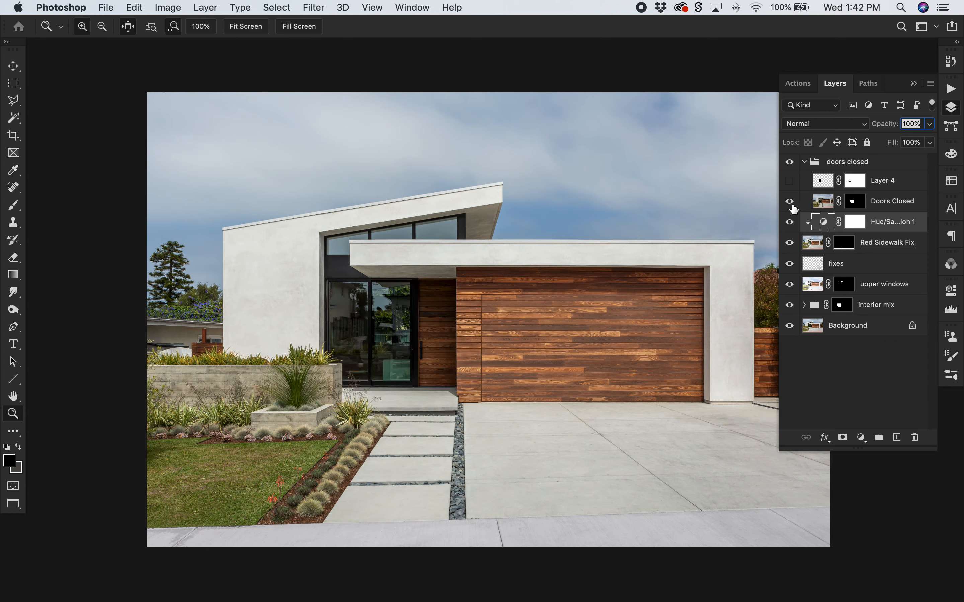
{"action": "left_click", "coordinate": [789, 201]}
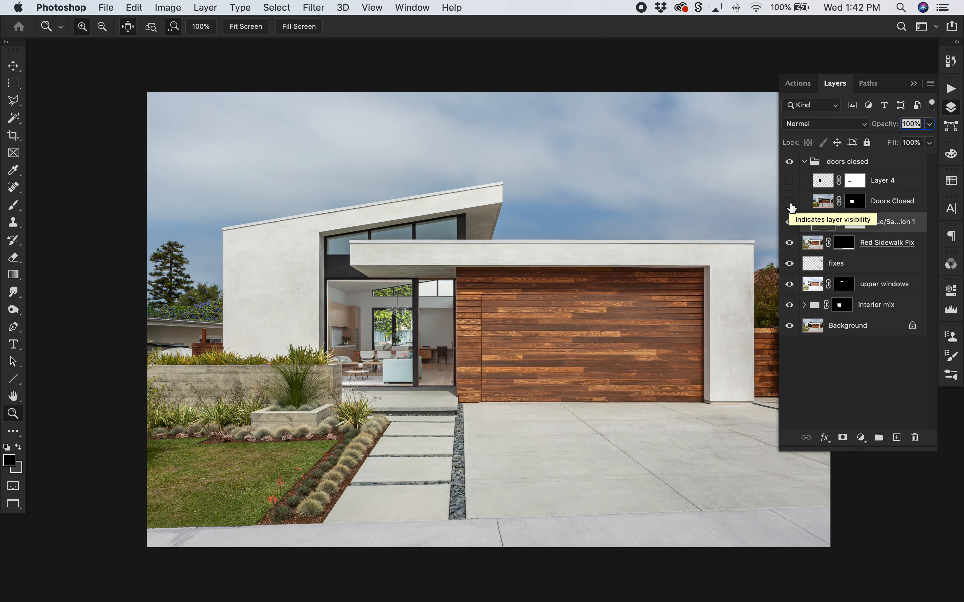
{"action": "left_click", "coordinate": [790, 202]}
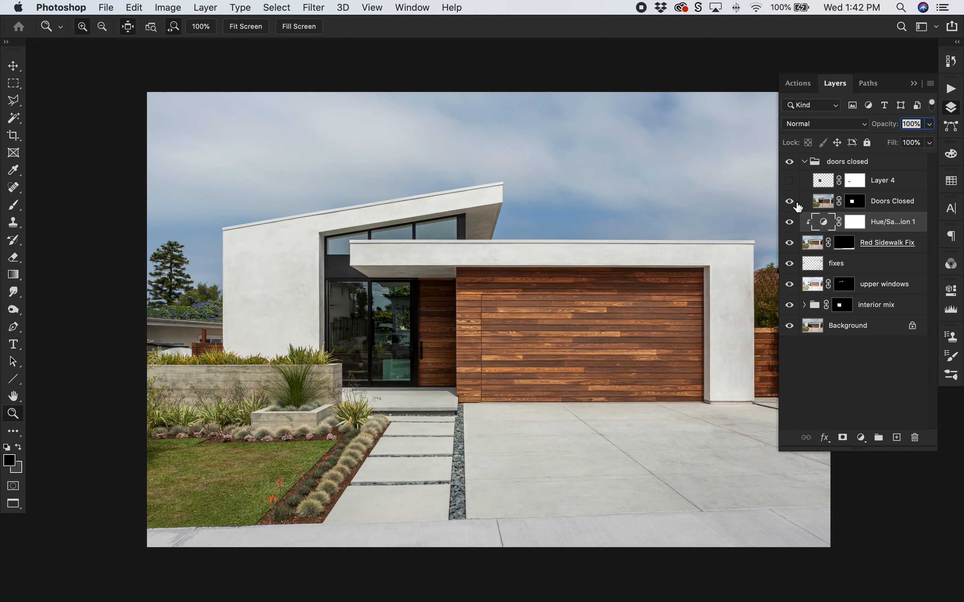
Turn on Layer 4 above the Doors Closed layer and set its opacity to 50%
{"action": "left_click", "coordinate": [789, 181]}
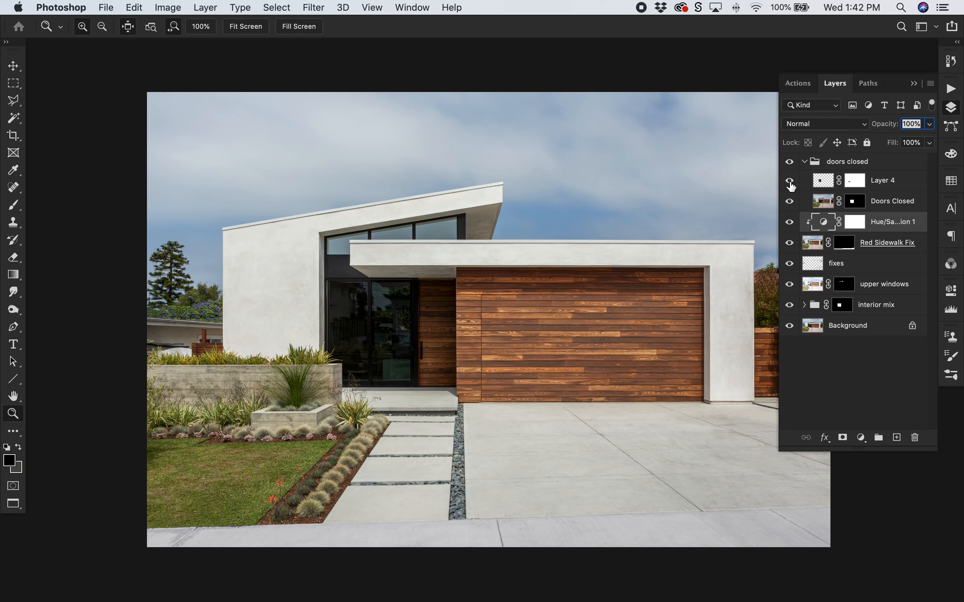
{"action": "left_click", "coordinate": [823, 182]}
{"action": "key", "text": "5"}
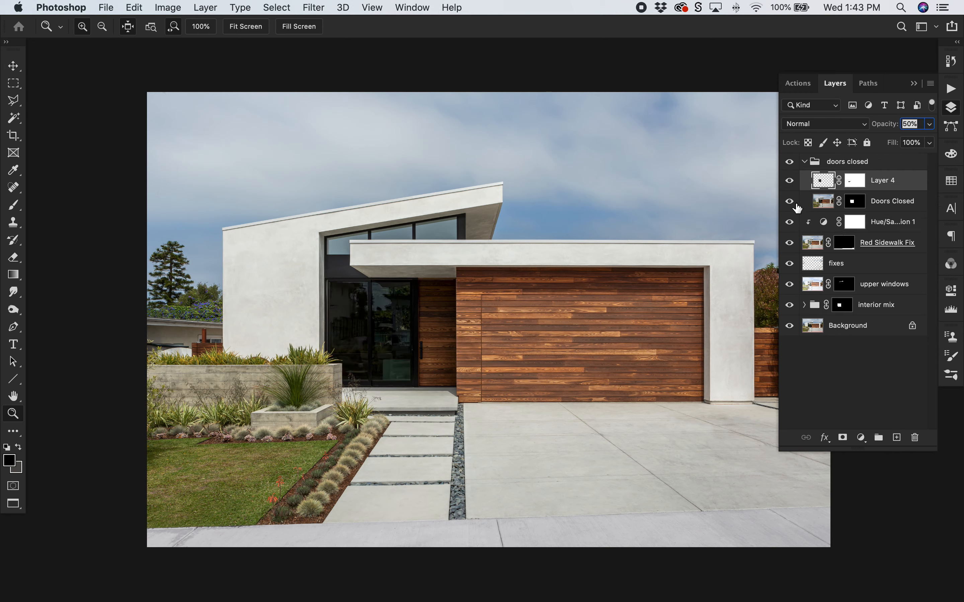
Collapse the doors closed group and compare the entrance with the group hidden and shown
{"action": "left_click", "coordinate": [809, 164]}
{"action": "left_click", "coordinate": [804, 162]}
{"action": "left_click", "coordinate": [790, 163]}
{"action": "left_click", "coordinate": [790, 163]}
{"action": "left_click", "coordinate": [789, 163]}
{"action": "left_click", "coordinate": [790, 164]}
{"action": "left_click", "coordinate": [789, 164]}
{"action": "left_click", "coordinate": [789, 164]}
{"action": "left_click", "coordinate": [790, 164]}
{"action": "left_click", "coordinate": [789, 164]}
Start a crop with the layer list out of the way and frame a tighter horizontal composition that cuts off the hedge side
{"action": "key", "text": "c"}
{"action": "left_click_drag", "start_coordinate": [923, 573], "coordinate": [924, 575]}
{"action": "left_click", "coordinate": [950, 107]}
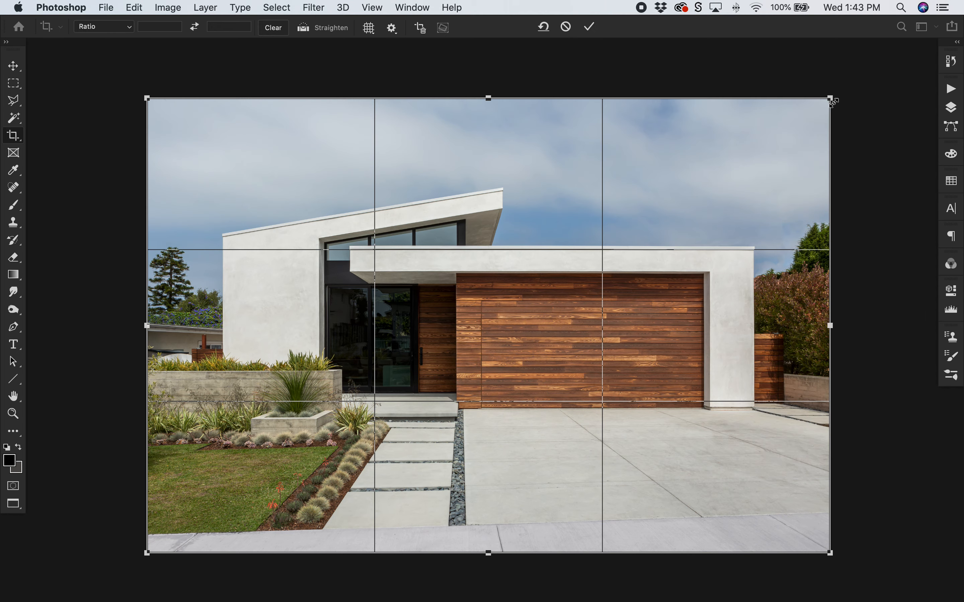
{"action": "left_click_drag", "start_coordinate": [830, 99], "coordinate": [673, 124]}
{"action": "left_click_drag", "start_coordinate": [584, 308], "coordinate": [568, 296]}
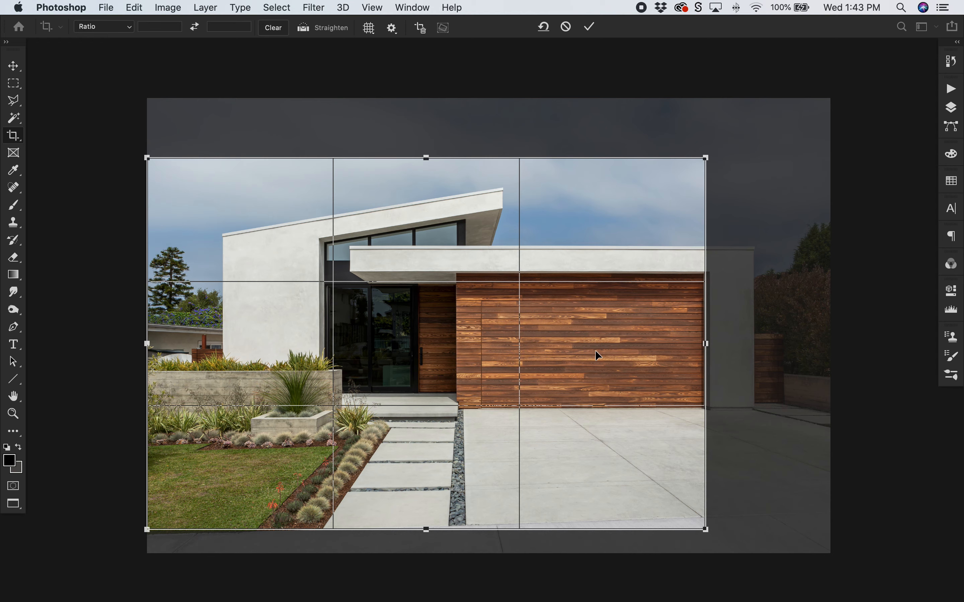
Reframe the crop as a vertical composition around the entrance, walkway and sloped roof
{"action": "left_click_drag", "start_coordinate": [705, 530], "coordinate": [222, 521]}
{"action": "left_click_drag", "start_coordinate": [464, 243], "coordinate": [476, 295]}
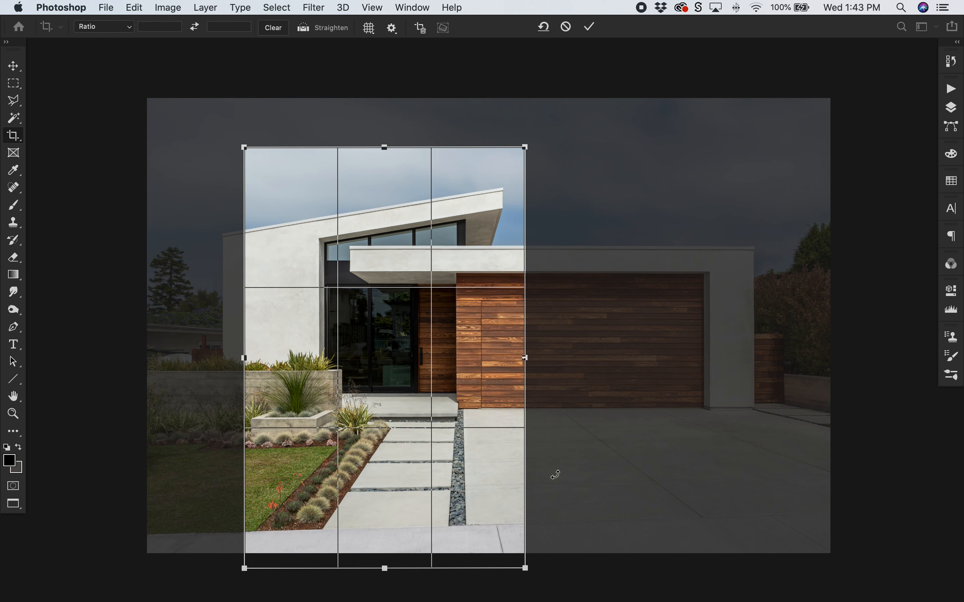
{"action": "left_click_drag", "start_coordinate": [244, 568], "coordinate": [284, 527]}
{"action": "left_click_drag", "start_coordinate": [404, 355], "coordinate": [408, 360]}
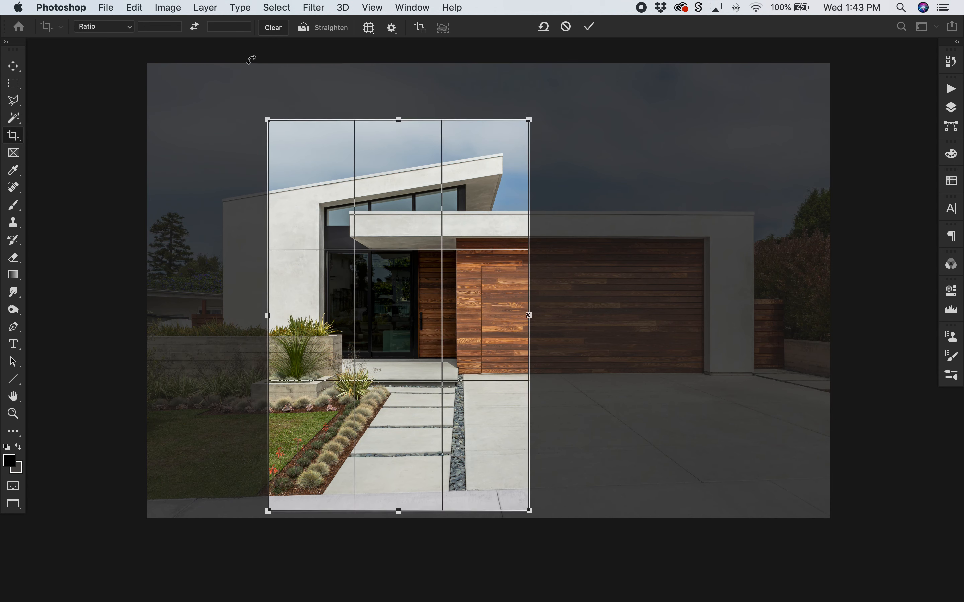